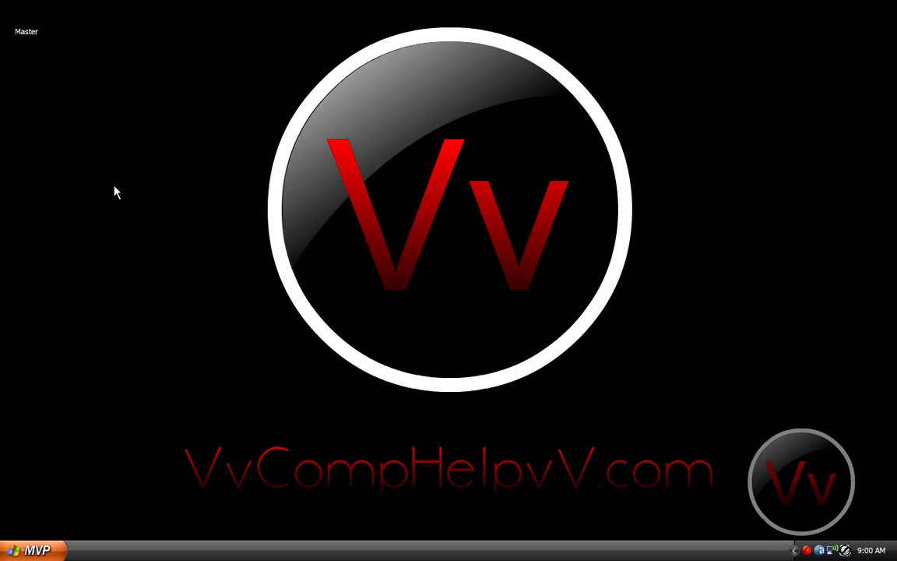
- Switch to Photoshop showing the finished Untitled-1 'Magic' sparkle example
{"action": "key", "text": "alt+Tab"}
{"action": "key", "text": "alt+Tab"}
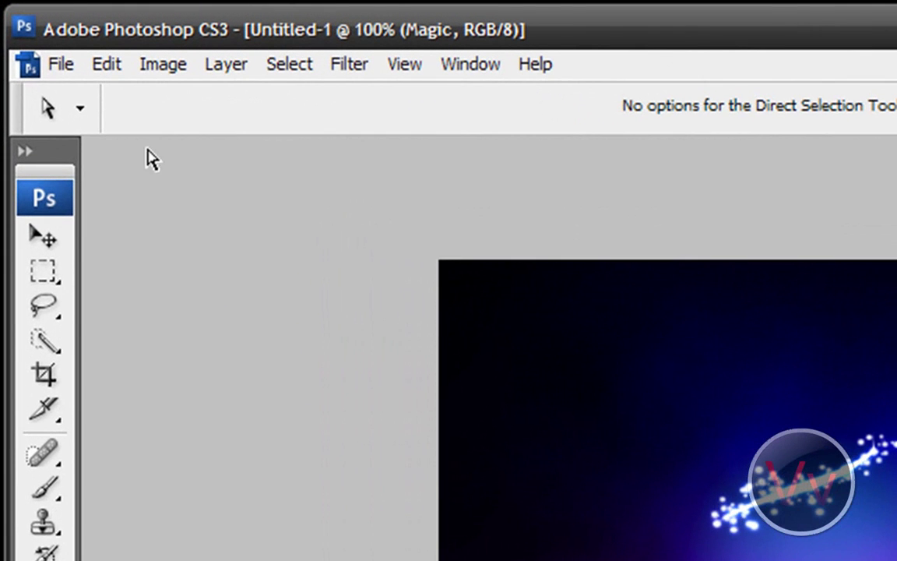
- Create a new document 500 px wide and 500 px high
{"action": "left_click", "coordinate": [66, 72]}
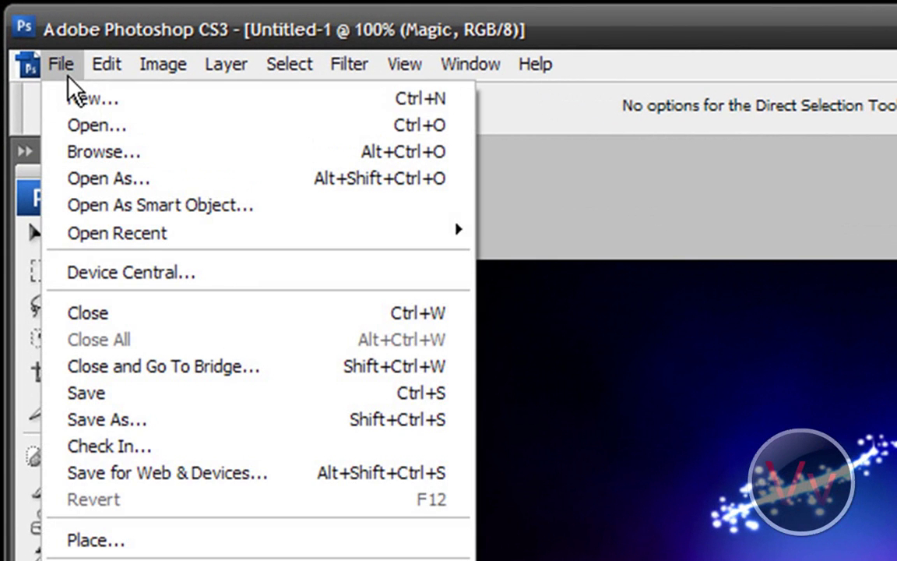
{"action": "left_click", "coordinate": [74, 92]}
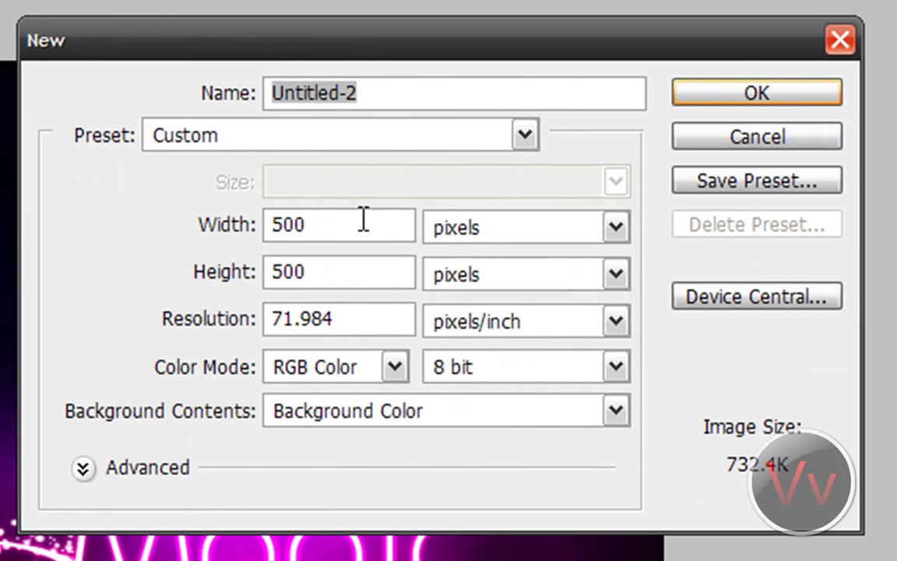
{"action": "double_click", "coordinate": [850, 423]}
{"action": "left_click", "coordinate": [351, 274]}
{"action": "left_click_drag", "start_coordinate": [351, 274], "coordinate": [187, 308]}
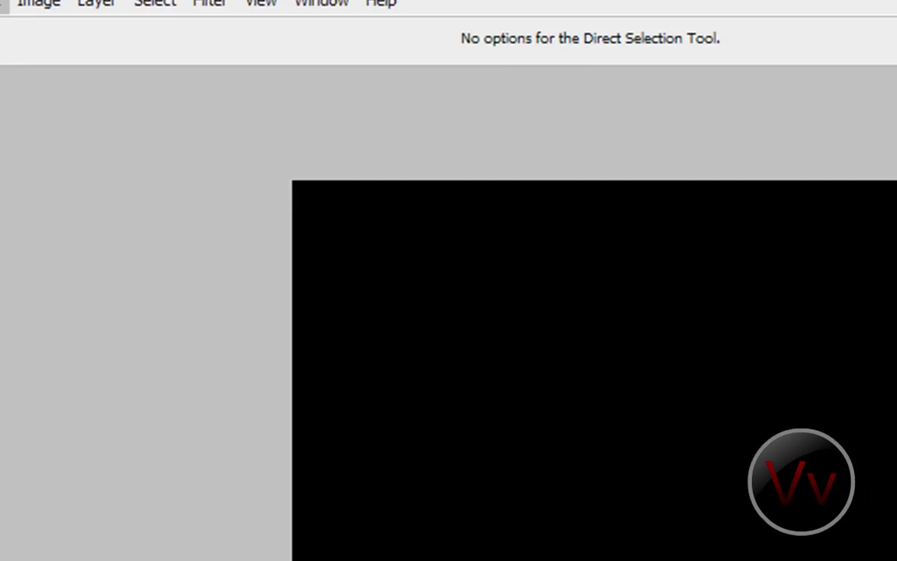
- Fill the Background layer with solid Black at 100%
{"action": "left_click", "coordinate": [82, 58]}
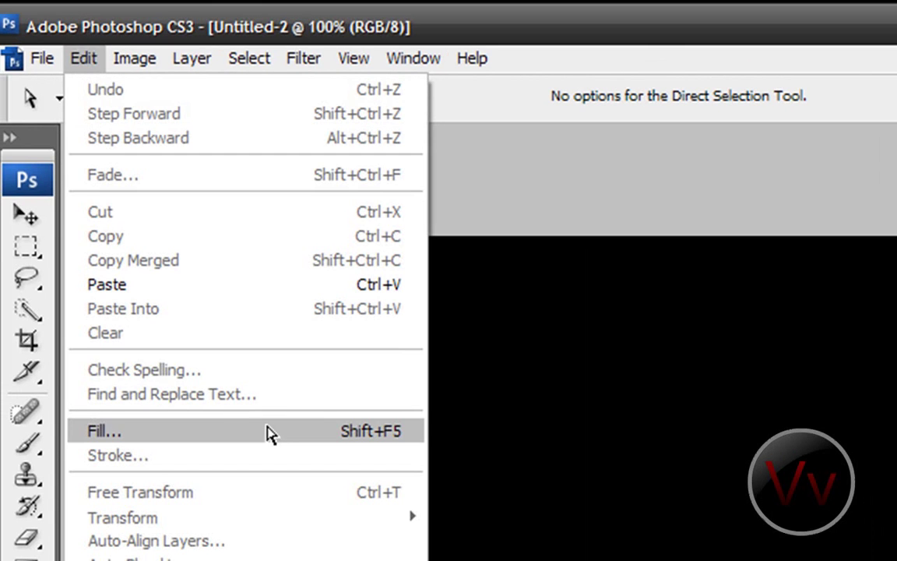
{"action": "left_click", "coordinate": [266, 428]}
{"action": "left_click", "coordinate": [837, 335]}
{"action": "left_click", "coordinate": [420, 256]}
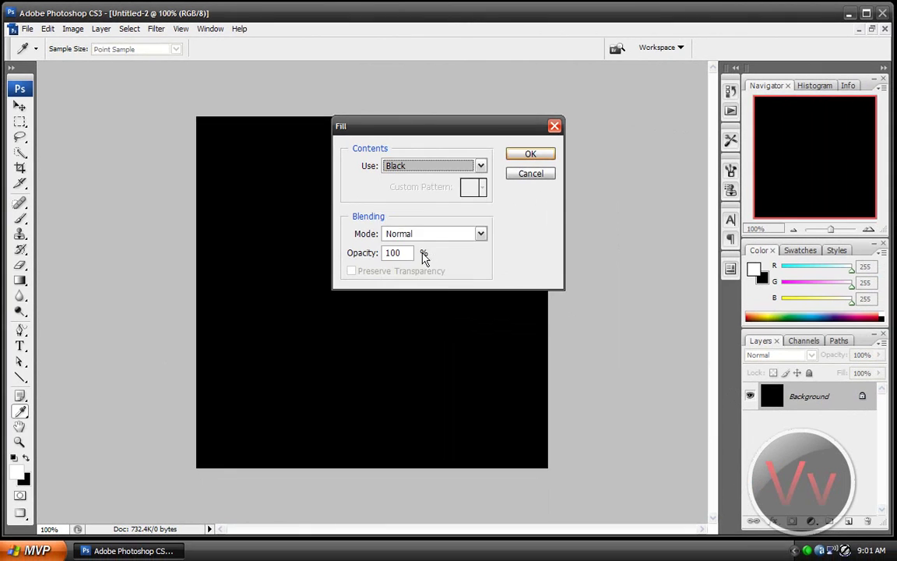
{"action": "left_click", "coordinate": [530, 154]}
{"action": "key", "text": "a"}
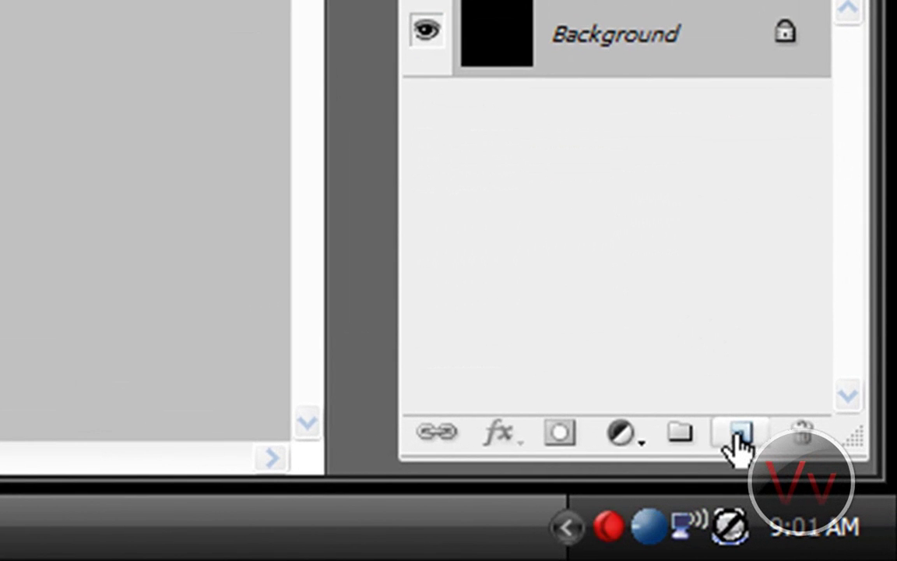
- Add empty Layer 1 and set the Brush to the soft 300 brush at 500 px diameter
{"action": "left_click", "coordinate": [739, 448]}
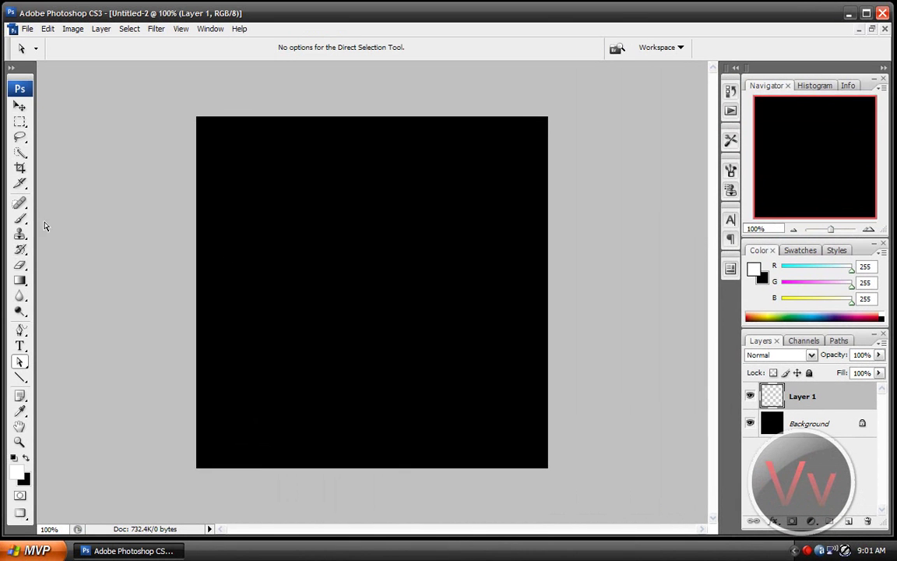
{"action": "left_click", "coordinate": [20, 219]}
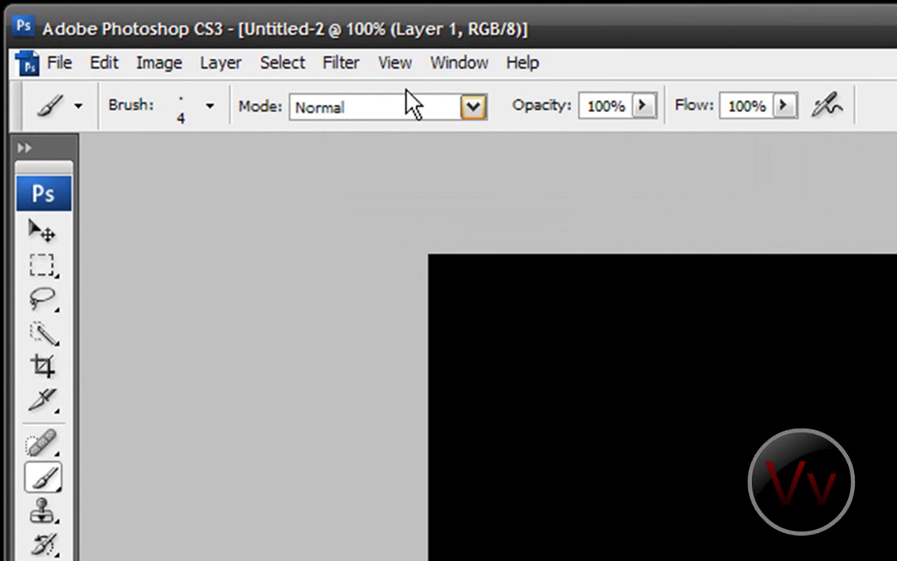
{"action": "left_click", "coordinate": [209, 105]}
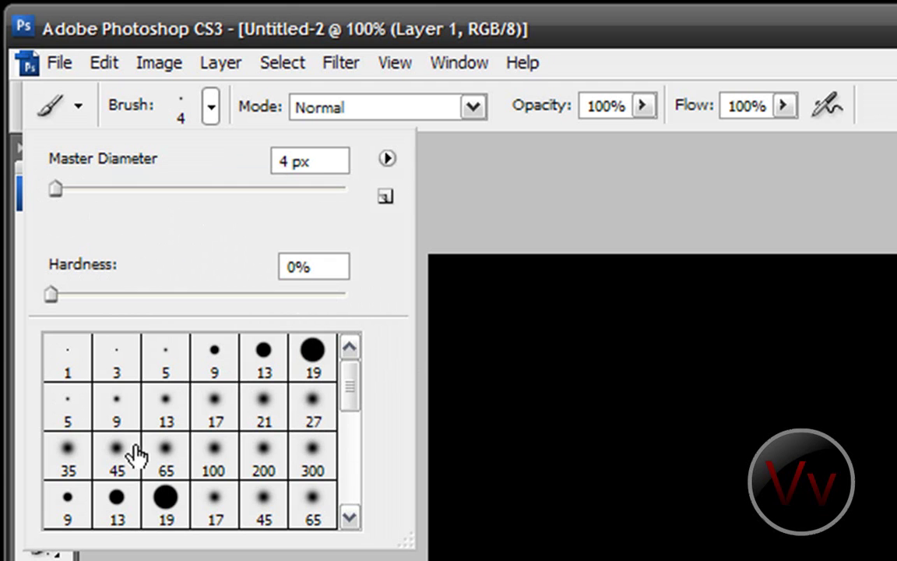
{"action": "left_click", "coordinate": [315, 461]}
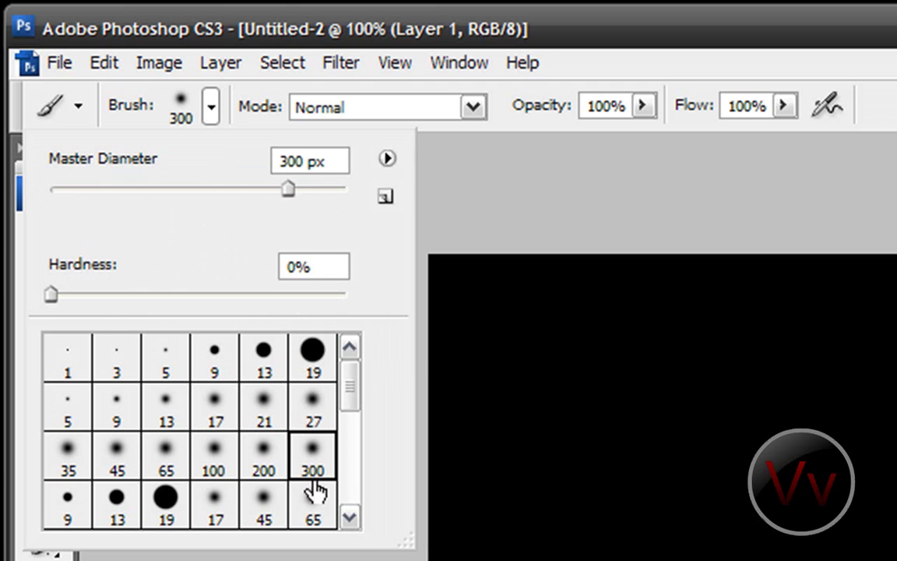
{"action": "double_click", "coordinate": [299, 161]}
{"action": "type", "text": "500"}
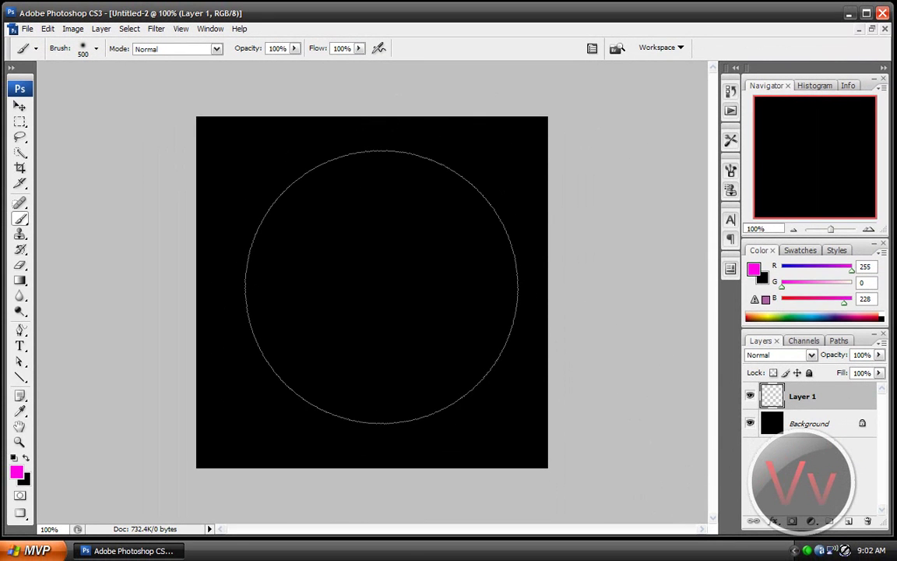
- Paint one soft magenta dab in the canvas centre, undoing and repainting it once
{"action": "left_click", "coordinate": [368, 292]}
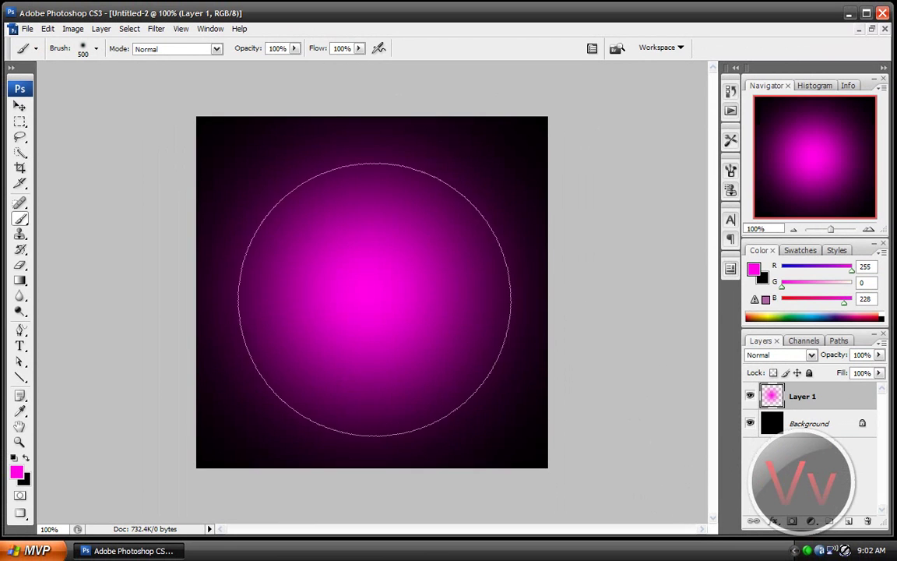
{"action": "key", "text": "ctrl+z"}
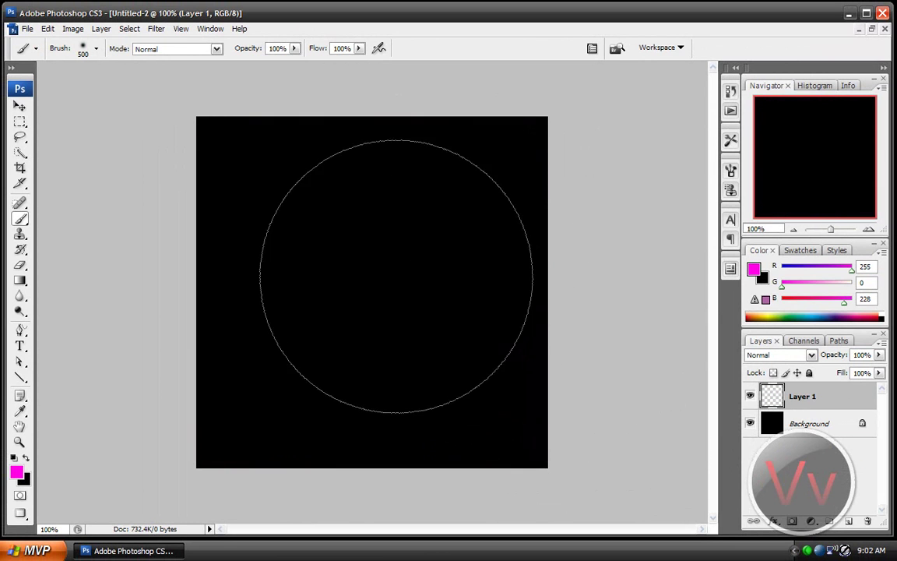
{"action": "left_click", "coordinate": [366, 292]}
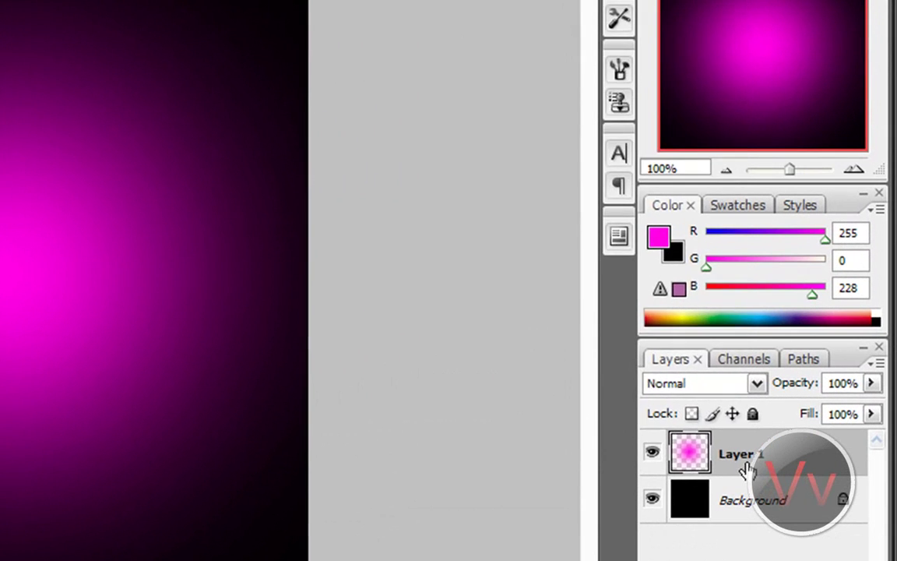
- Turn on a Gradient Overlay for Layer 1 and bring up its Gradient Editor
{"action": "right_click", "coordinate": [803, 396]}
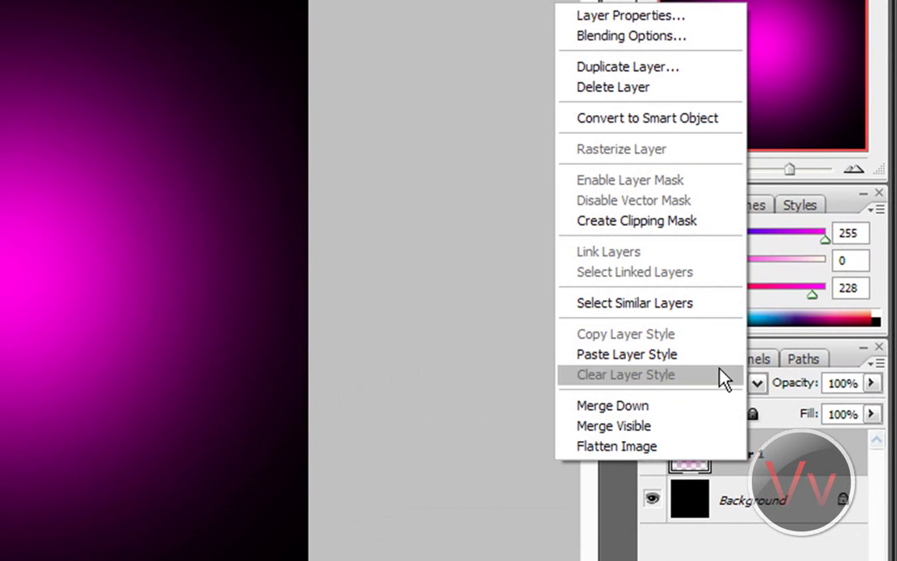
{"action": "left_click", "coordinate": [666, 37]}
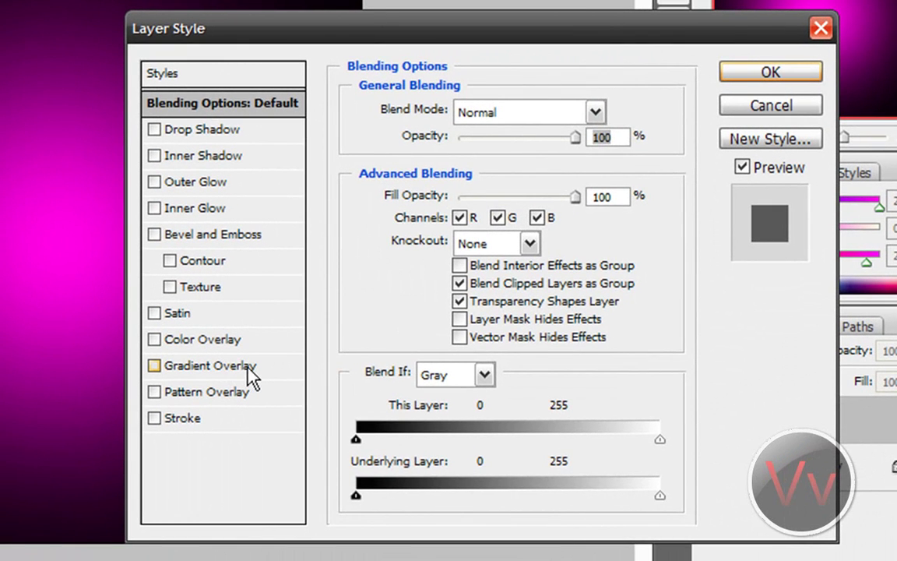
{"action": "left_click", "coordinate": [252, 377]}
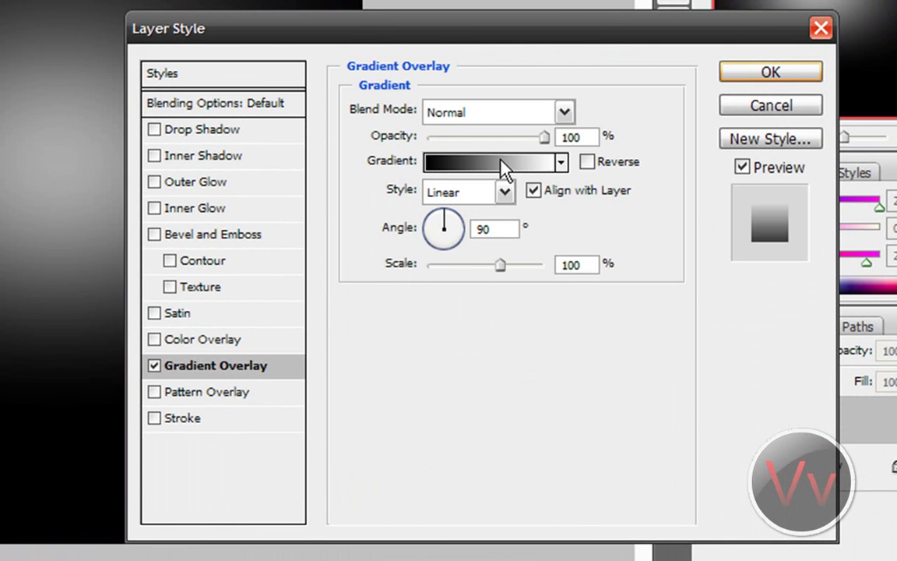
{"action": "left_click", "coordinate": [479, 166]}
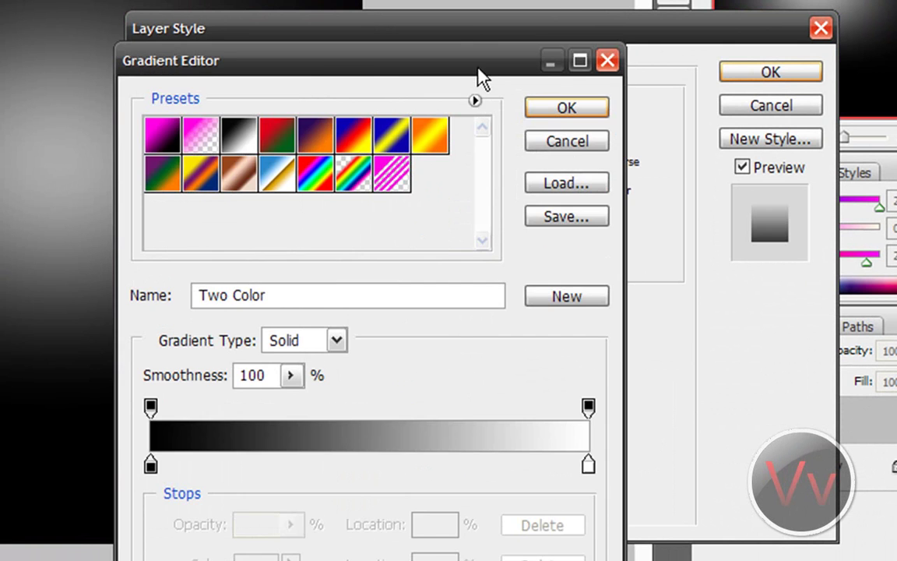
{"action": "left_click_drag", "start_coordinate": [436, 60], "coordinate": [179, 109]}
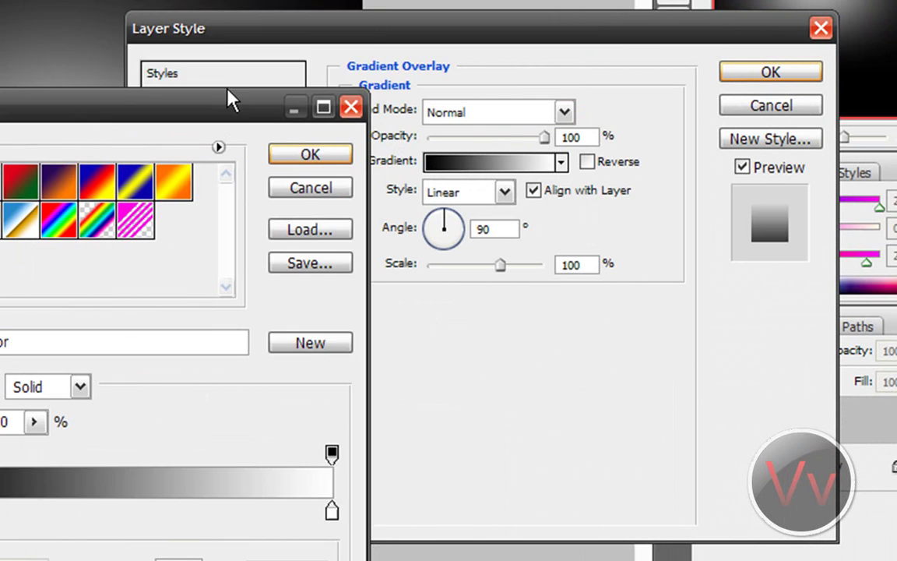
{"action": "left_click_drag", "start_coordinate": [232, 100], "coordinate": [231, 0]}
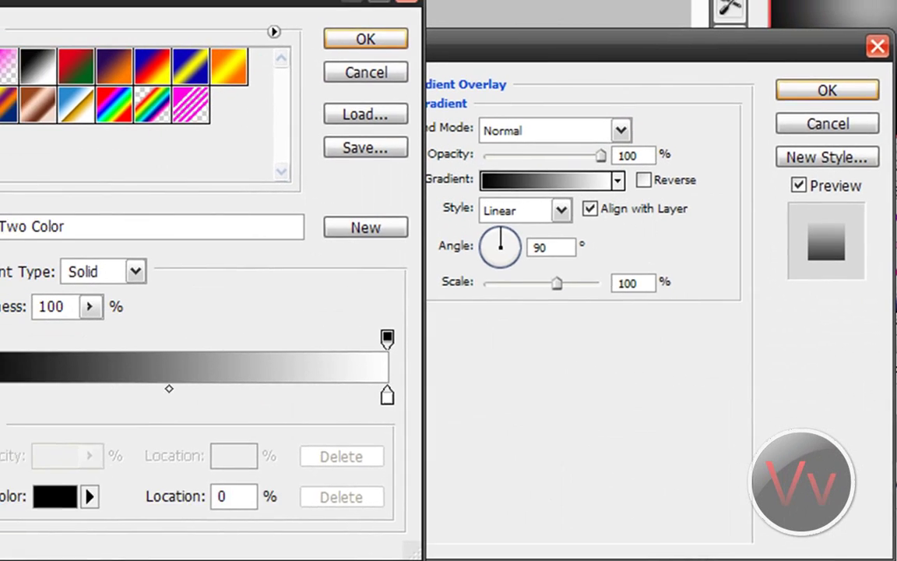
- Set the gradient's left stop to a bright, fully saturated magenta
{"action": "double_click", "coordinate": [141, 464]}
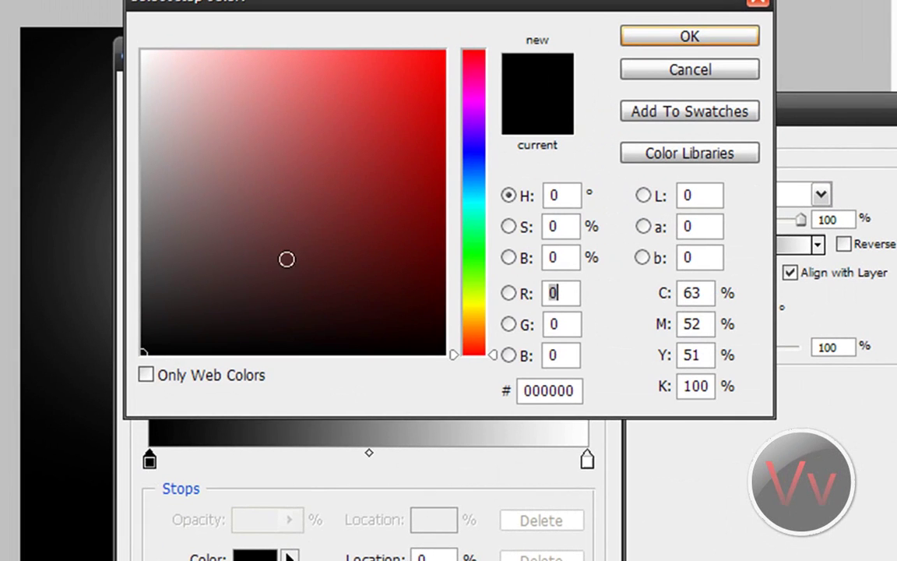
{"action": "left_click", "coordinate": [477, 123]}
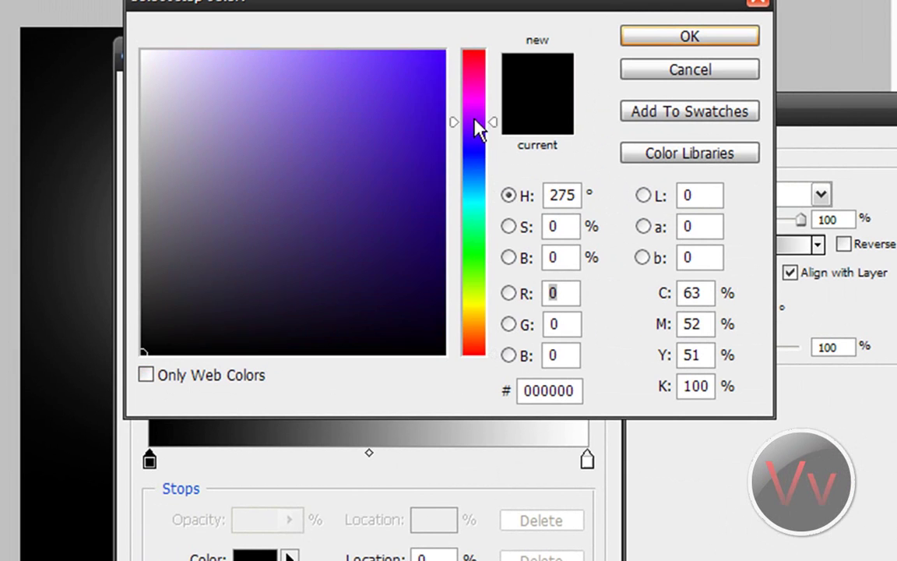
{"action": "left_click_drag", "start_coordinate": [477, 124], "coordinate": [475, 104]}
{"action": "left_click", "coordinate": [429, 84]}
{"action": "left_click_drag", "start_coordinate": [429, 84], "coordinate": [459, 60]}
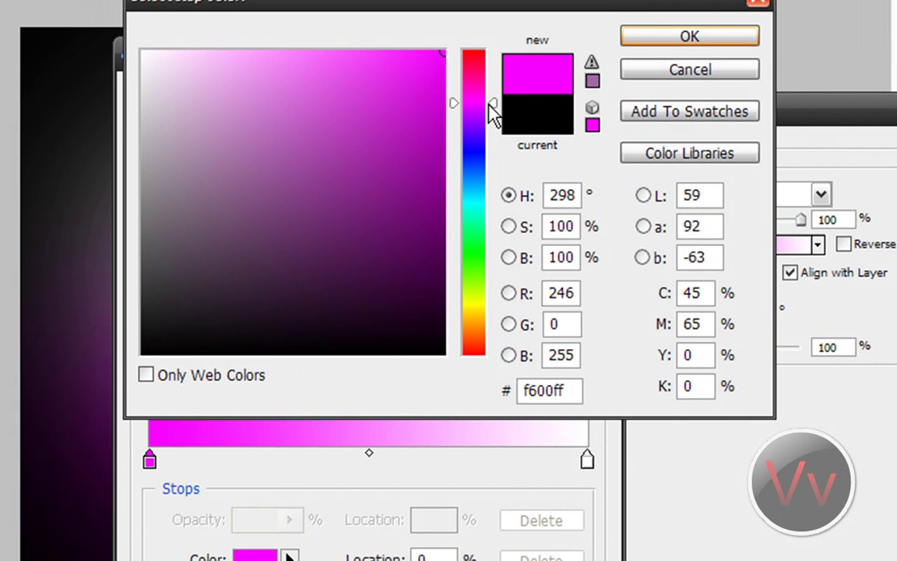
{"action": "left_click_drag", "start_coordinate": [489, 104], "coordinate": [490, 114]}
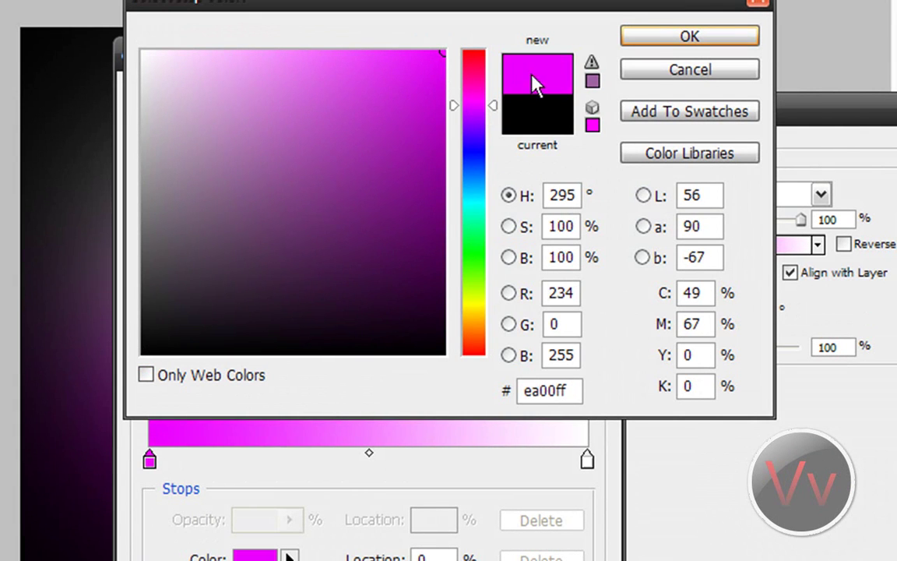
{"action": "left_click", "coordinate": [635, 39]}
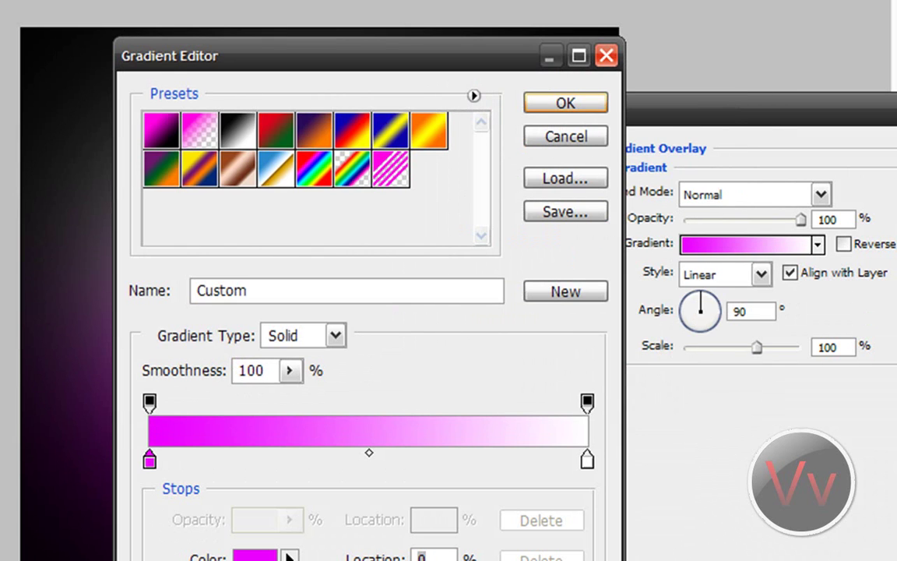
- Set the right stop to bright cyan 00ffea and confirm the magenta-to-cyan gradient
{"action": "left_click", "coordinate": [588, 460]}
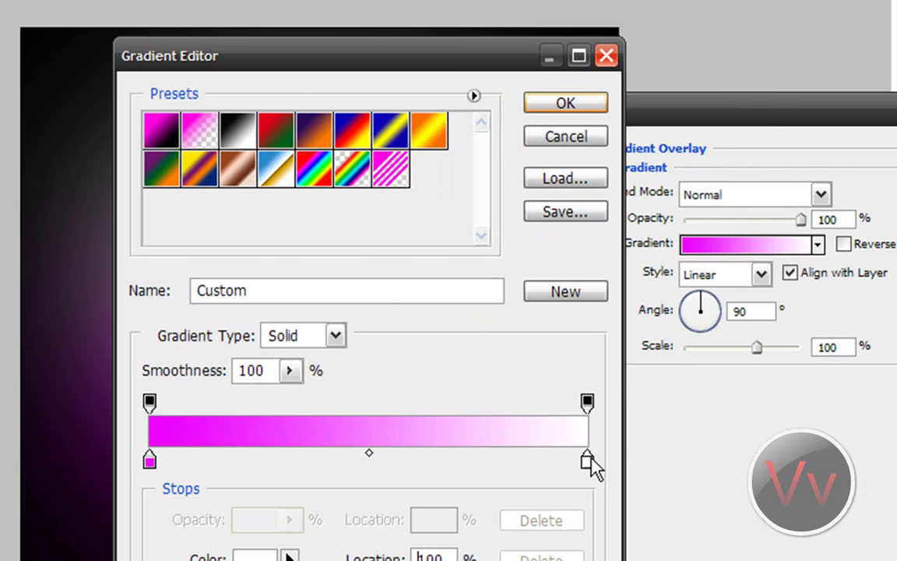
{"action": "double_click", "coordinate": [589, 463]}
{"action": "left_click_drag", "start_coordinate": [470, 190], "coordinate": [472, 210]}
{"action": "left_click", "coordinate": [442, 52]}
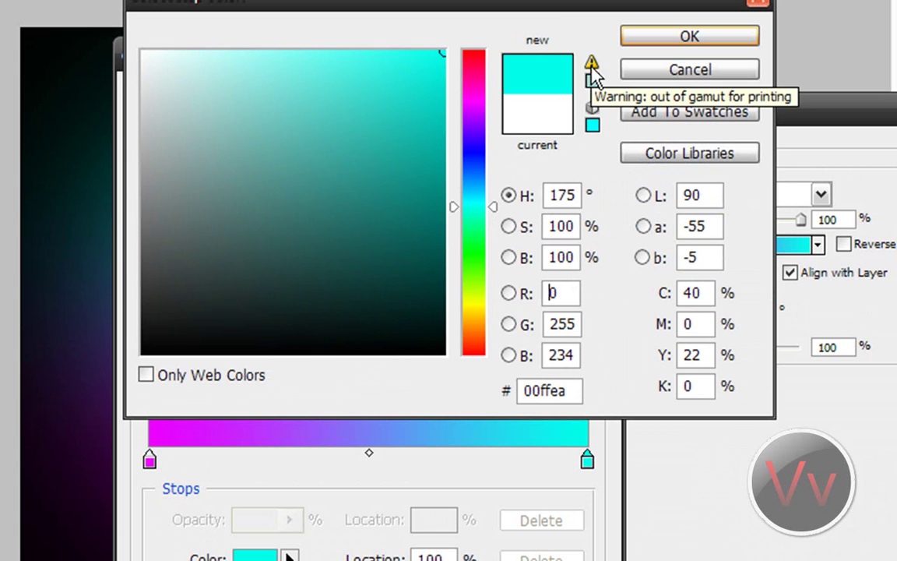
{"action": "left_click", "coordinate": [645, 39]}
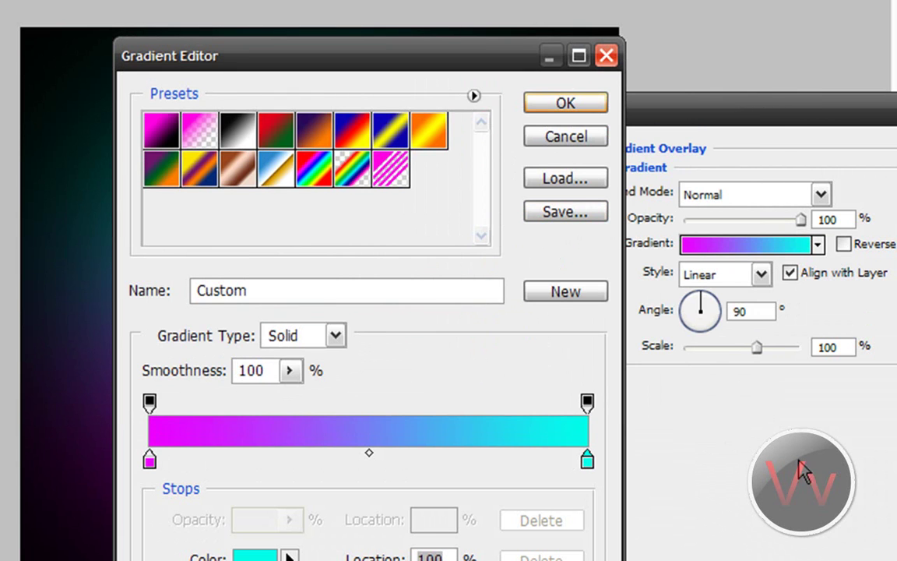
{"action": "left_click", "coordinate": [559, 109]}
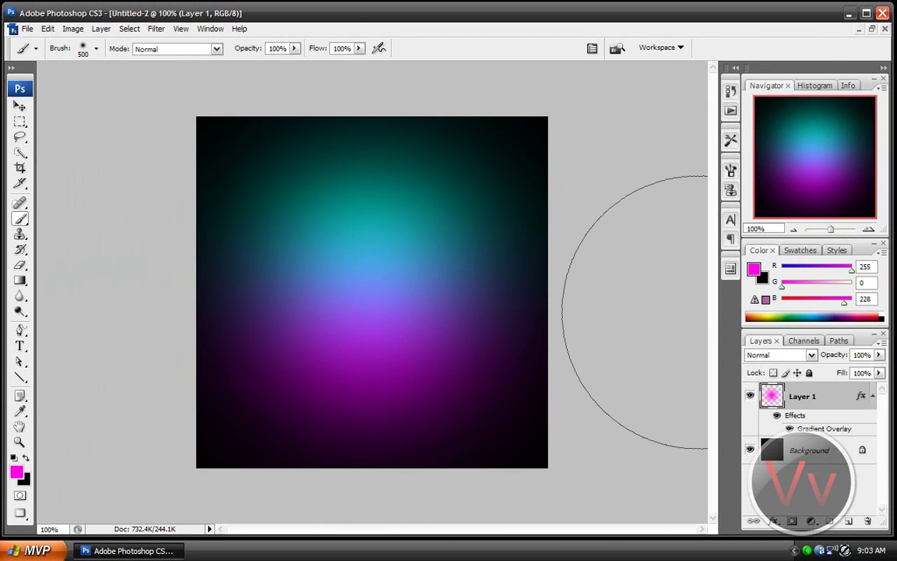
- Add Layer 2, fill it with Filter > Render > Clouds, and blend it in Overlay mode
{"action": "left_click", "coordinate": [848, 521]}
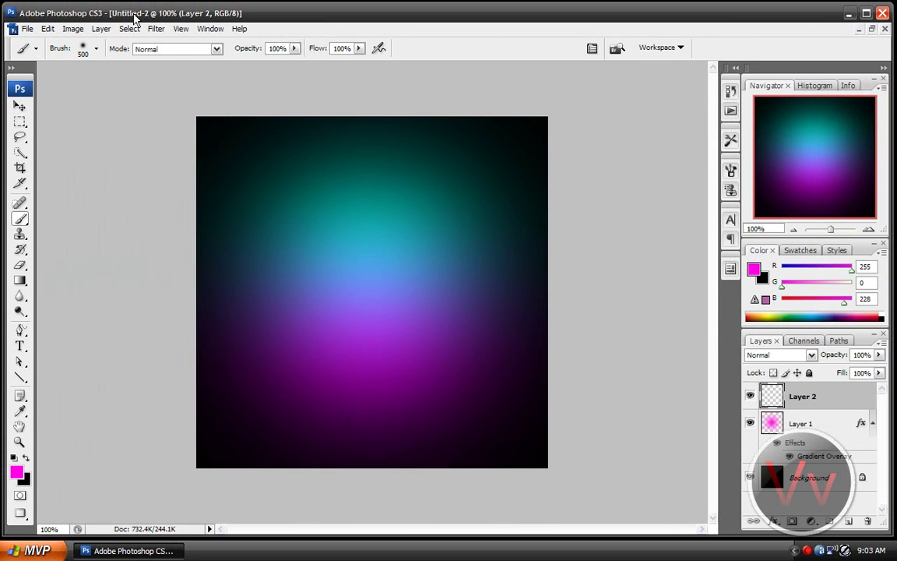
{"action": "left_click", "coordinate": [155, 28]}
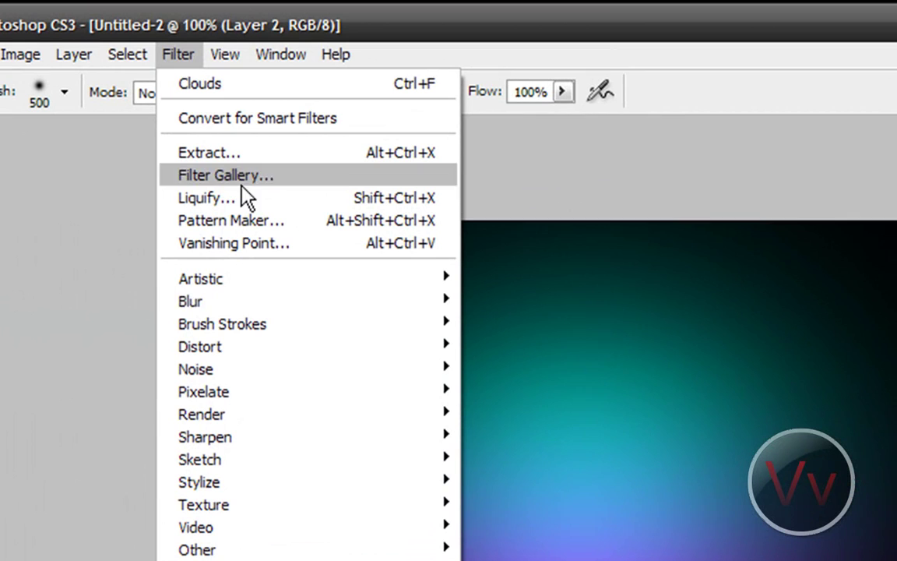
{"action": "mouse_move", "coordinate": [389, 415]}
{"action": "left_click", "coordinate": [481, 415]}
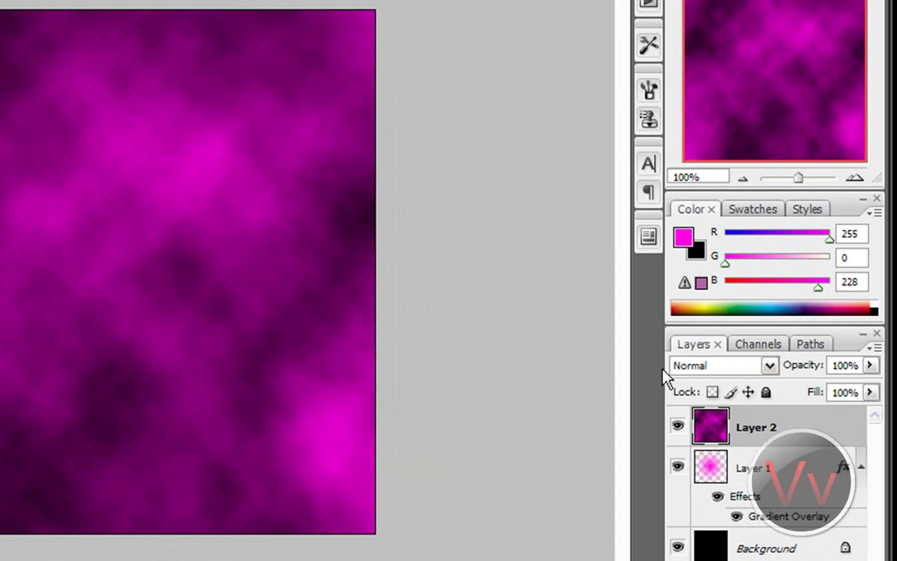
{"action": "left_click", "coordinate": [768, 366]}
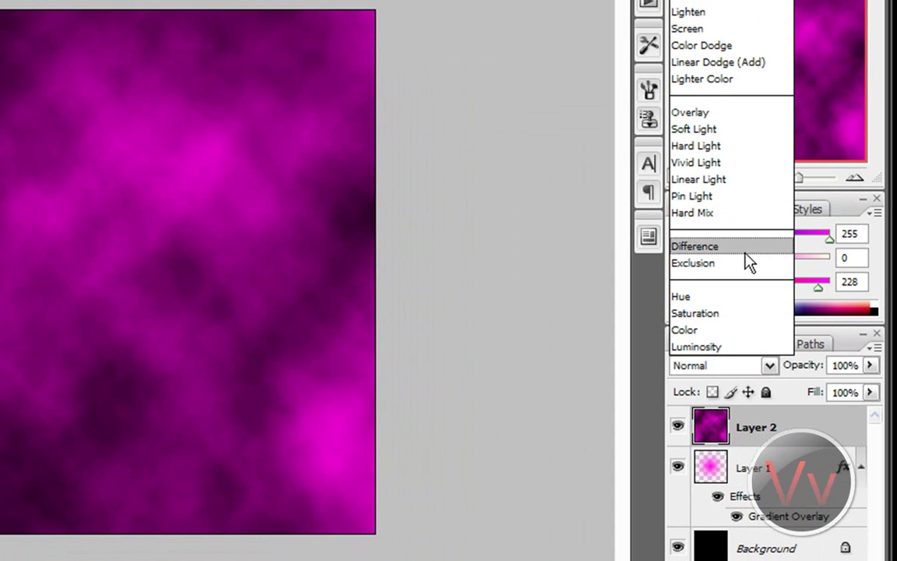
{"action": "left_click", "coordinate": [741, 114]}
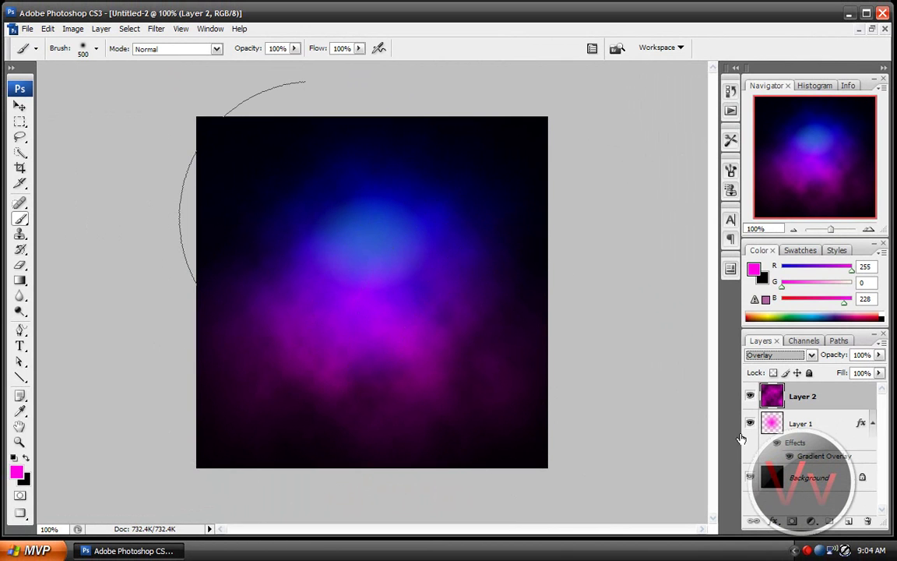
- Add Layer 3 and shrink the soft 27 px brush to a 4 px diameter
{"action": "left_click", "coordinate": [848, 521]}
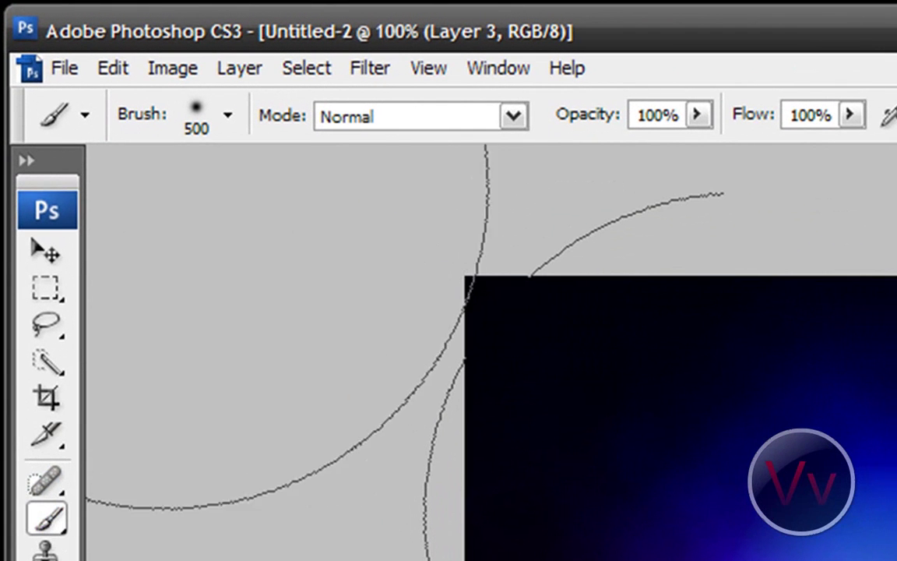
{"action": "left_click", "coordinate": [227, 116]}
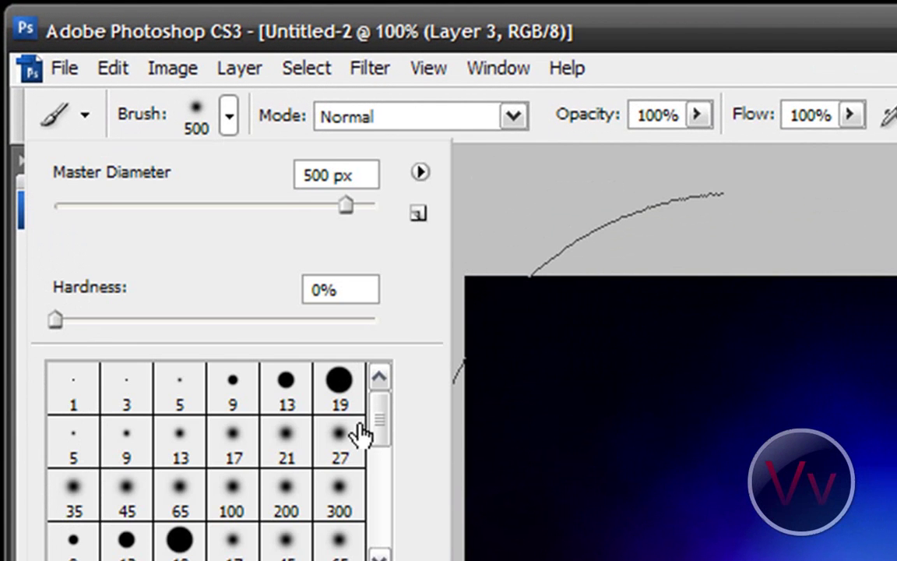
{"action": "left_click", "coordinate": [336, 442]}
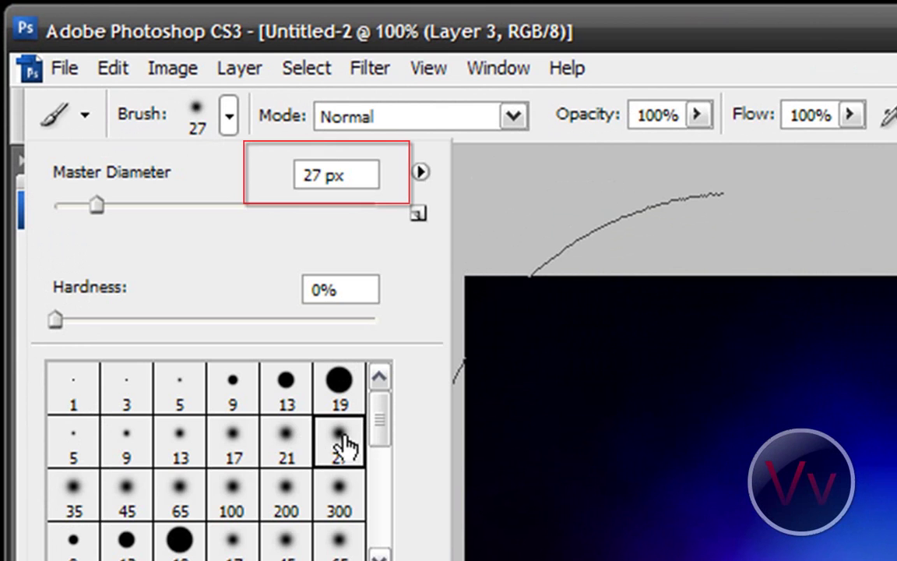
{"action": "left_click_drag", "start_coordinate": [319, 165], "coordinate": [283, 170]}
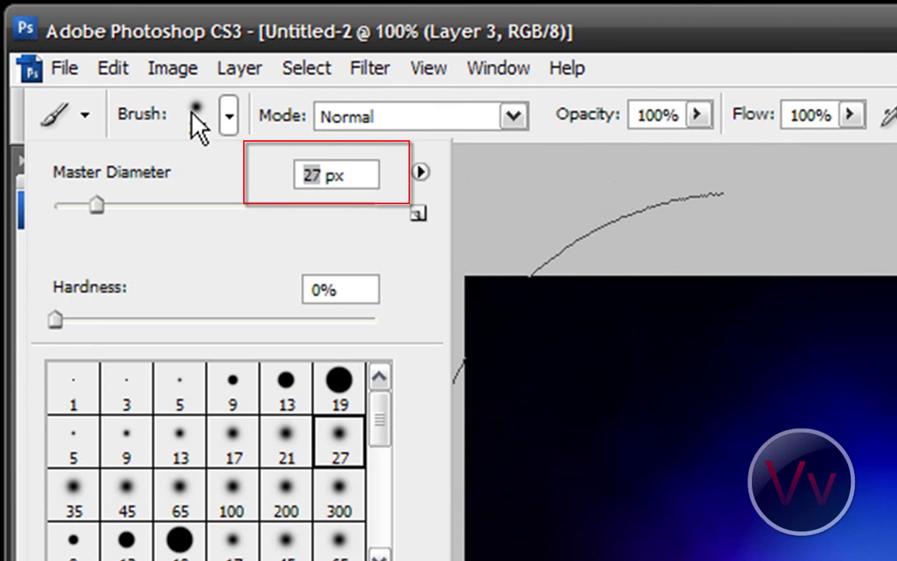
{"action": "type", "text": "4"}
{"action": "left_click", "coordinate": [225, 120]}
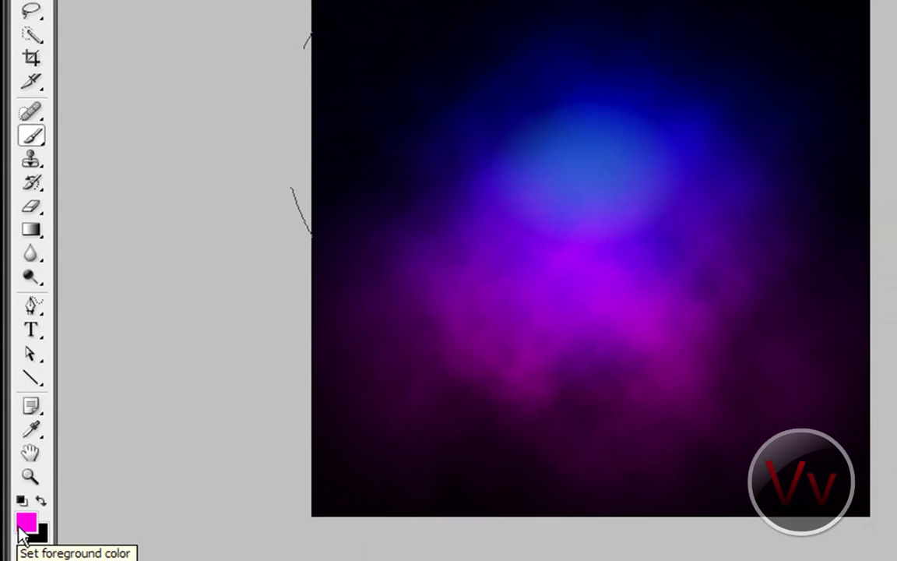
- Set the foreground colour to pure white ffffff
{"action": "left_click", "coordinate": [25, 521]}
{"action": "mouse_move", "coordinate": [651, 190]}
{"action": "left_mouse_down"}
{"action": "mouse_move", "coordinate": [391, 13]}
{"action": "mouse_move", "coordinate": [390, 2]}
{"action": "left_mouse_up"}
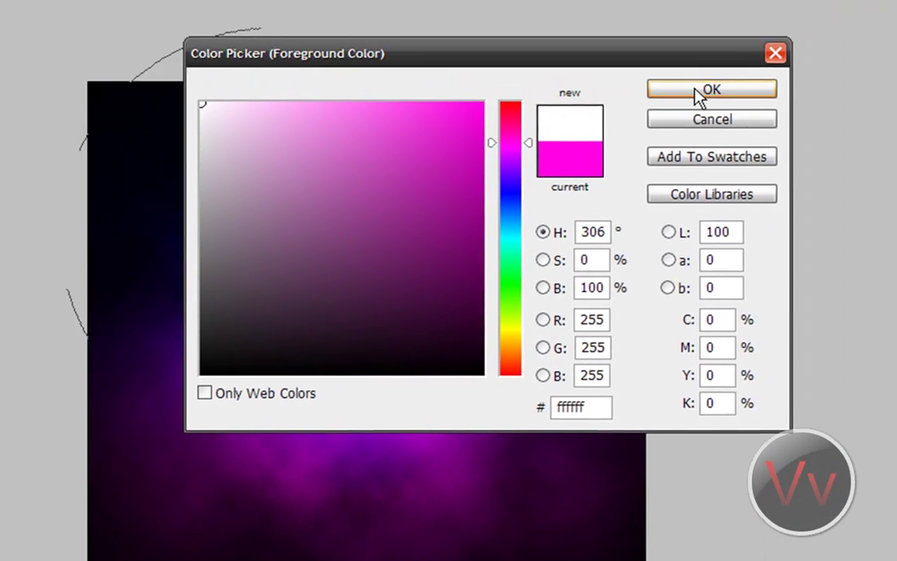
{"action": "left_click", "coordinate": [693, 92]}
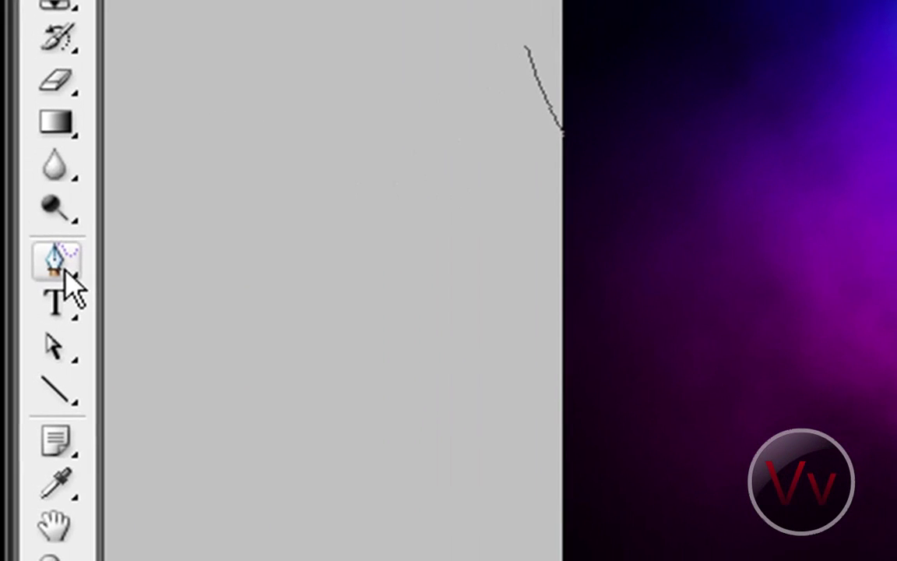
- Switch to the Freeform Pen in Paths mode with the Exclude overlapping option
{"action": "left_click", "coordinate": [59, 262]}
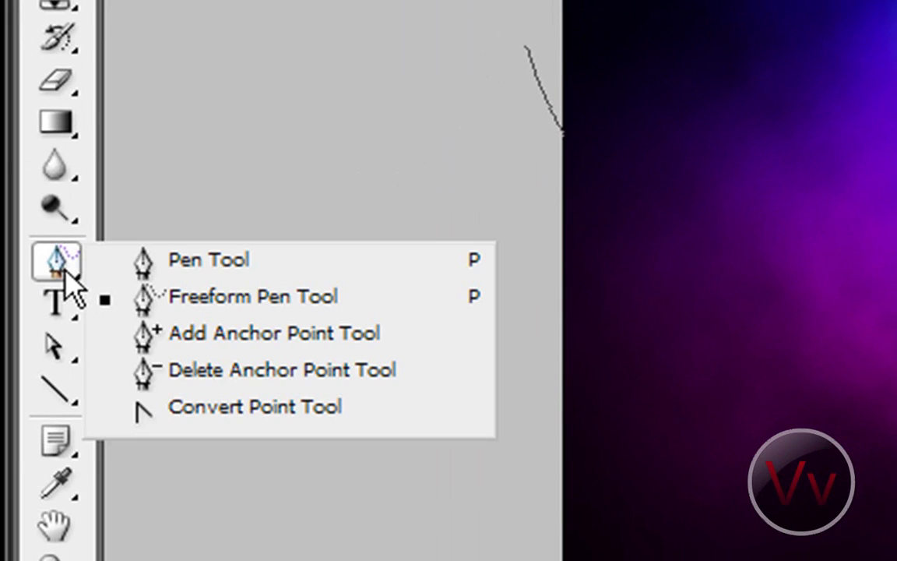
{"action": "left_click", "coordinate": [173, 261]}
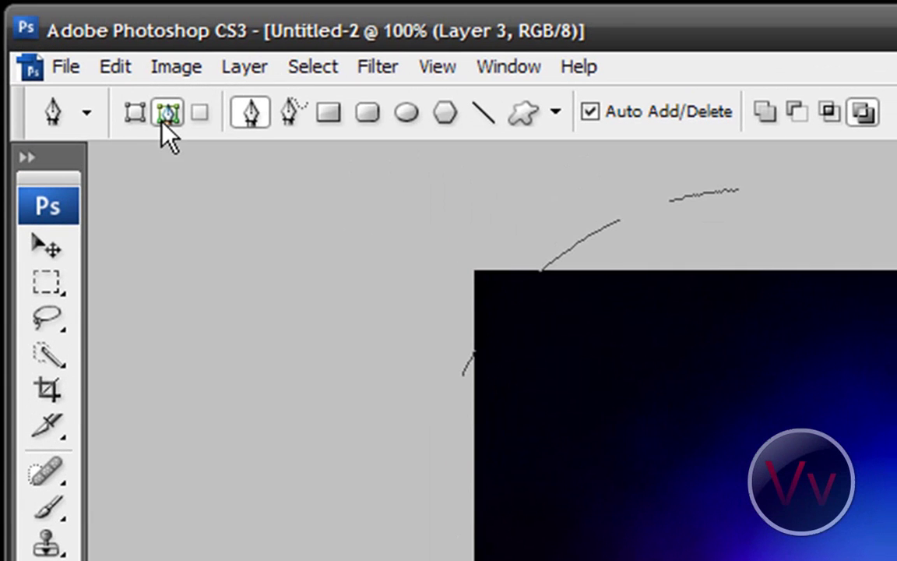
{"action": "left_click", "coordinate": [167, 114]}
{"action": "left_click", "coordinate": [292, 112]}
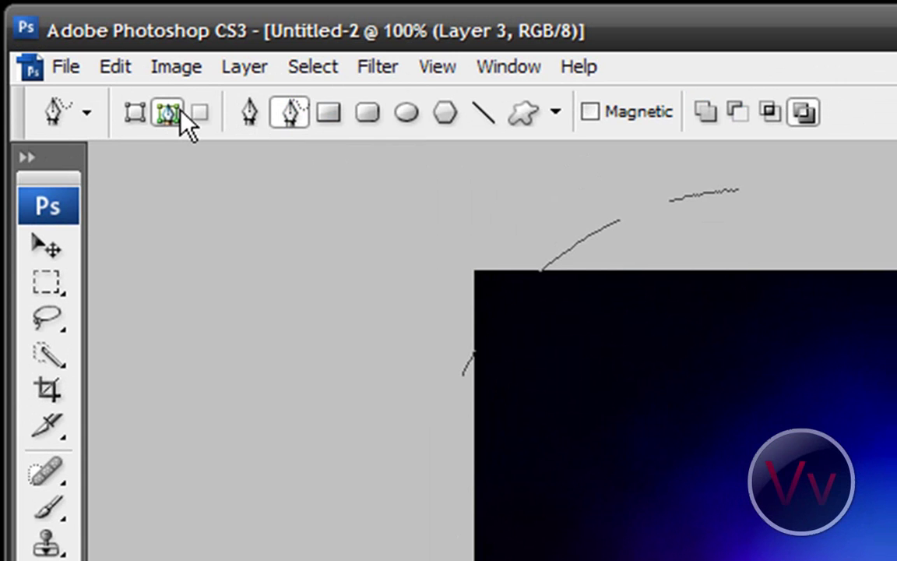
{"action": "left_click", "coordinate": [817, 115]}
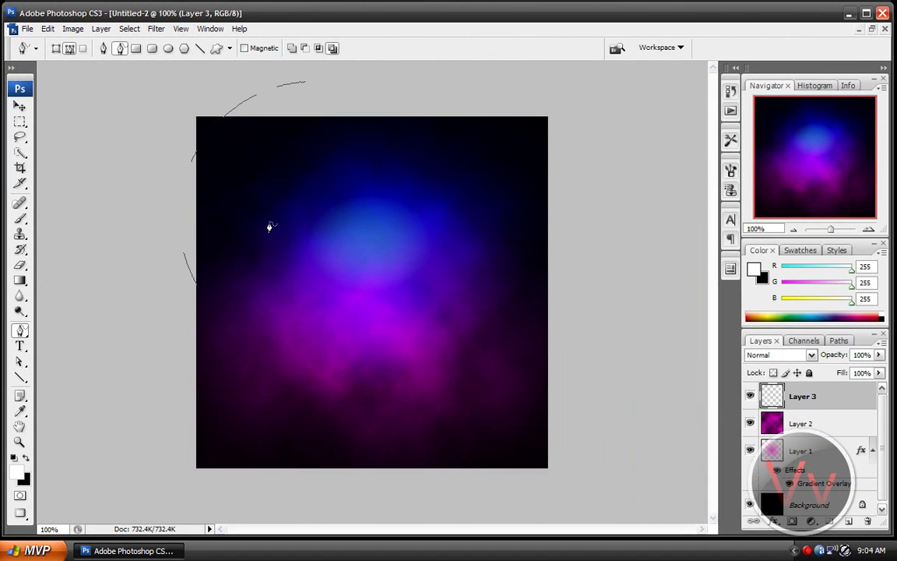
- Draw five wavy freehand paths across the upper middle, lower left, lower middle and lower right
{"action": "mouse_move", "coordinate": [273, 217]}
{"action": "left_mouse_down"}
{"action": "mouse_move", "coordinate": [293, 245]}
{"action": "mouse_move", "coordinate": [322, 247]}
{"action": "mouse_move", "coordinate": [370, 226]}
{"action": "mouse_move", "coordinate": [468, 272]}
{"action": "left_mouse_up"}
{"action": "mouse_move", "coordinate": [230, 403]}
{"action": "left_mouse_down"}
{"action": "mouse_move", "coordinate": [286, 375]}
{"action": "mouse_move", "coordinate": [268, 294]}
{"action": "left_mouse_up"}
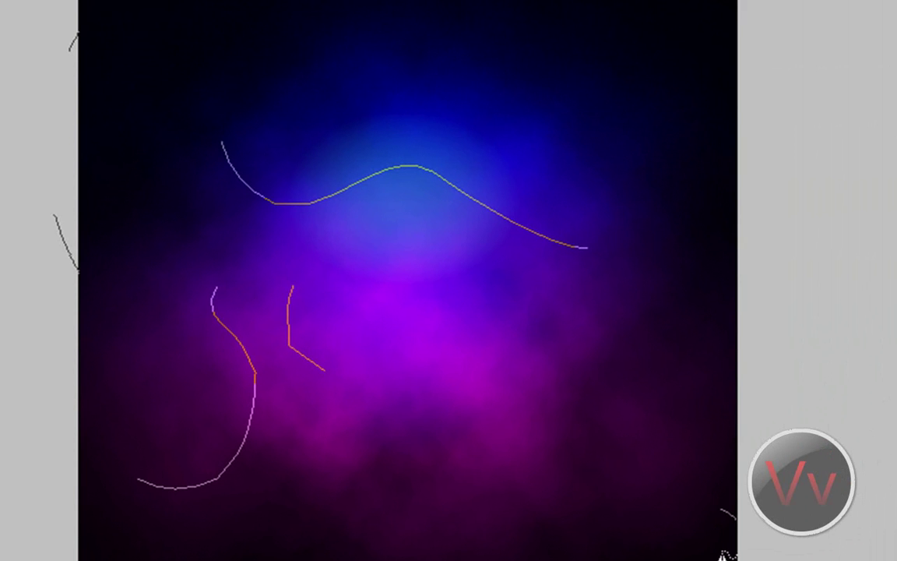
{"action": "mouse_move", "coordinate": [676, 516]}
{"action": "left_mouse_down"}
{"action": "mouse_move", "coordinate": [606, 450]}
{"action": "mouse_move", "coordinate": [514, 397]}
{"action": "mouse_move", "coordinate": [488, 362]}
{"action": "left_mouse_up"}
{"action": "mouse_move", "coordinate": [337, 523]}
{"action": "left_mouse_down"}
{"action": "mouse_move", "coordinate": [397, 510]}
{"action": "mouse_move", "coordinate": [414, 426]}
{"action": "left_mouse_up"}
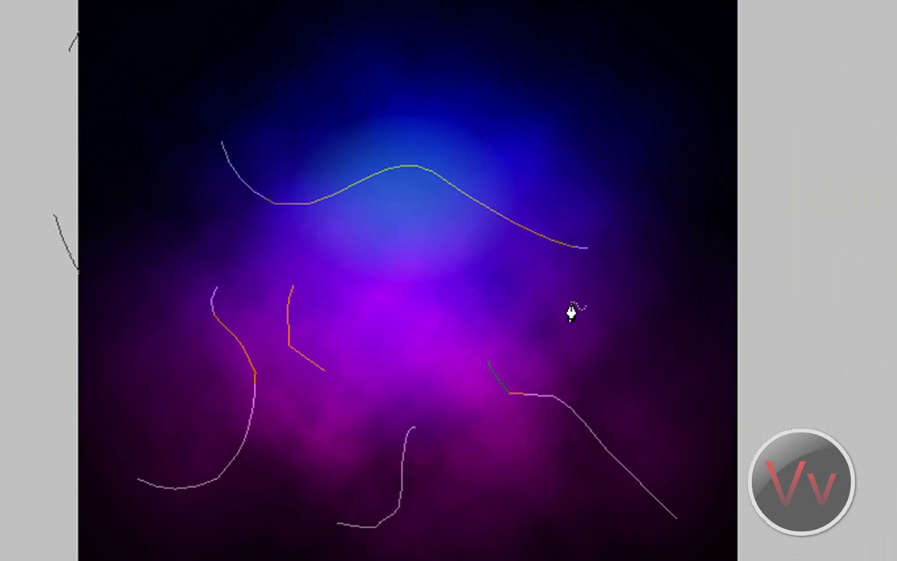
{"action": "mouse_move", "coordinate": [546, 282]}
{"action": "left_mouse_down"}
{"action": "mouse_move", "coordinate": [629, 235]}
{"action": "mouse_move", "coordinate": [688, 172]}
{"action": "left_mouse_up"}
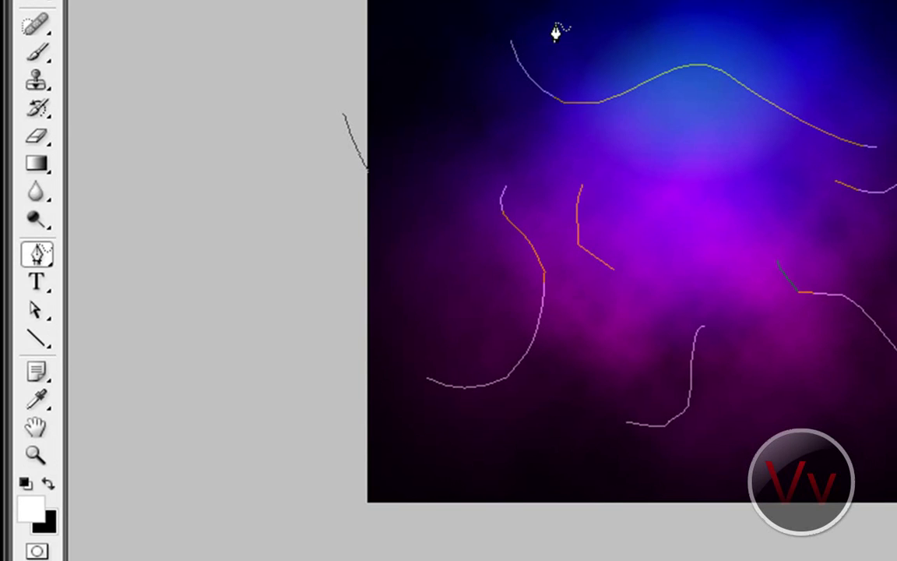
- Marquee-select all the paths' anchor points with the Direct Selection tool
{"action": "left_click", "coordinate": [35, 311]}
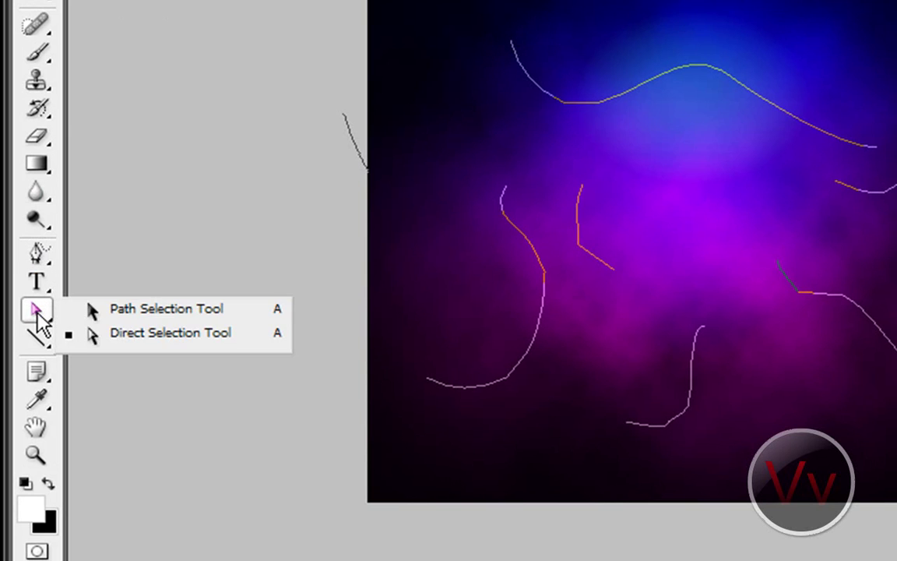
{"action": "left_click", "coordinate": [112, 336]}
{"action": "left_click_drag", "start_coordinate": [895, 2], "coordinate": [378, 508]}
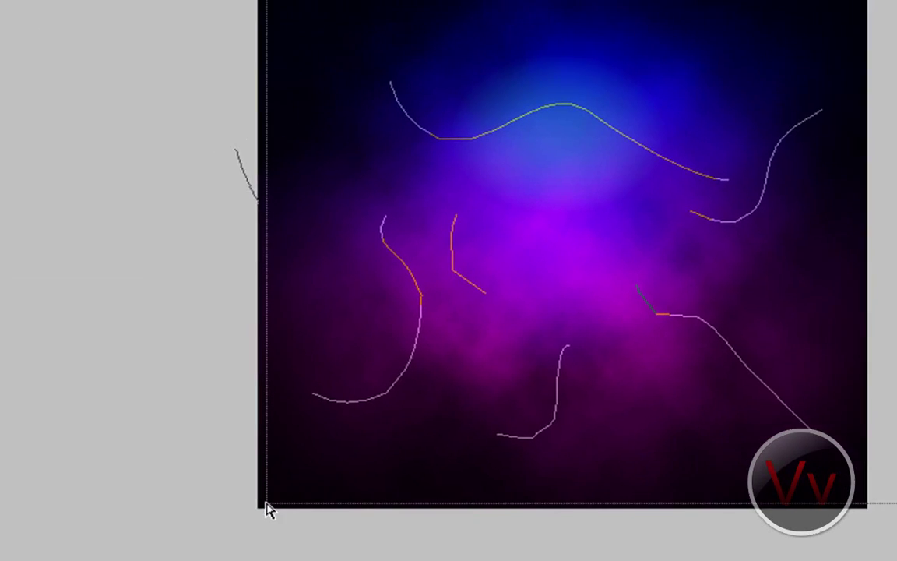
{"action": "left_click_drag", "start_coordinate": [265, 510], "coordinate": [269, 510]}
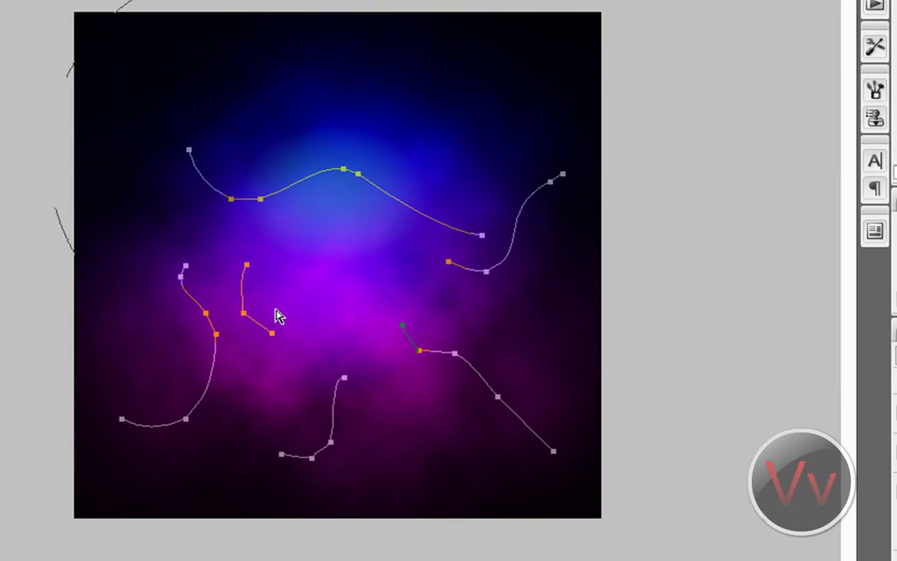
- Stroke the paths with the Brush using Simulate Pressure, then hide the path outlines
{"action": "right_click", "coordinate": [260, 332]}
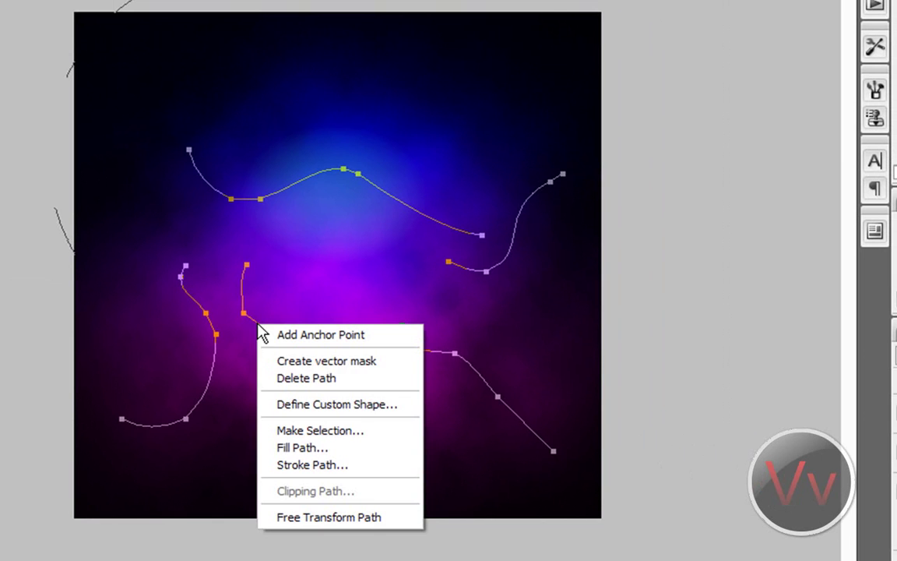
{"action": "left_click", "coordinate": [320, 465]}
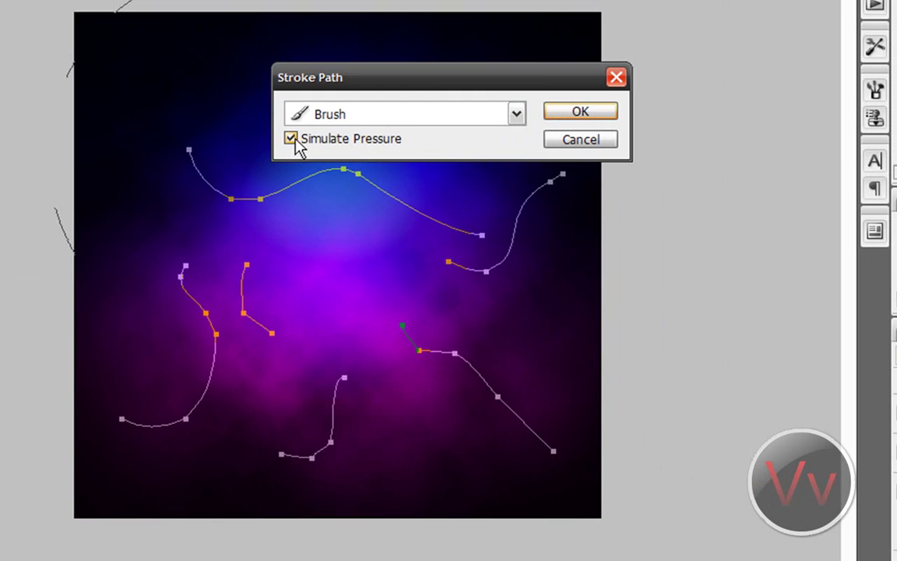
{"action": "left_click", "coordinate": [351, 118]}
{"action": "left_click", "coordinate": [365, 162]}
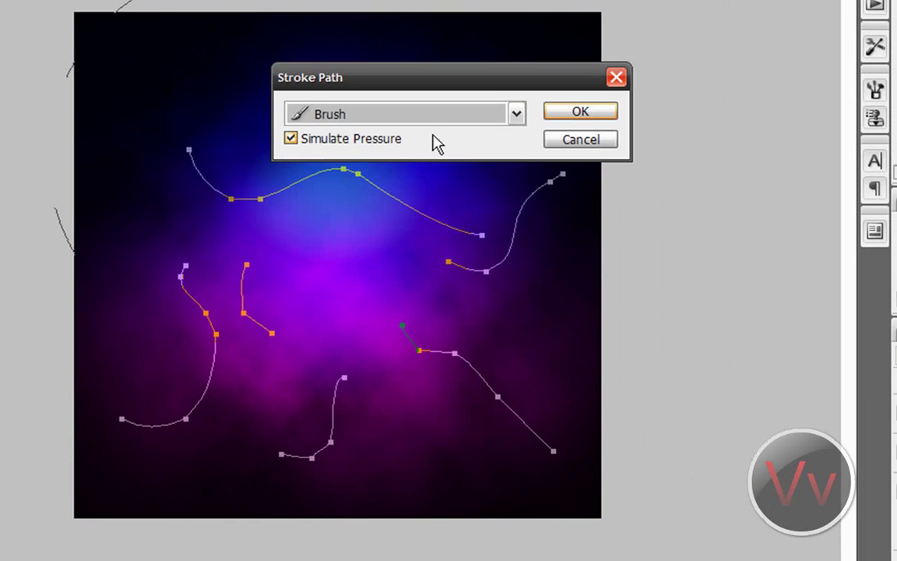
{"action": "left_click", "coordinate": [580, 114]}
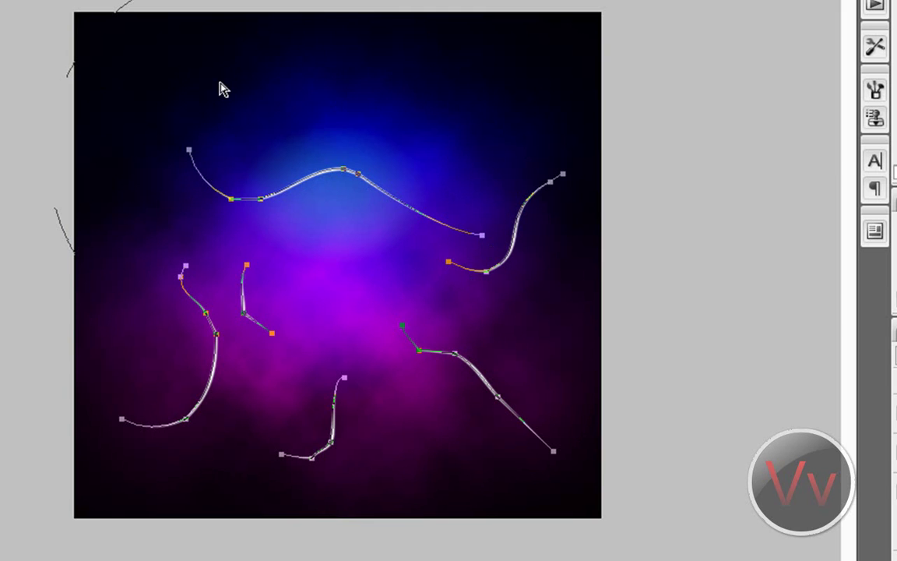
{"action": "key", "text": "ctrl+h"}
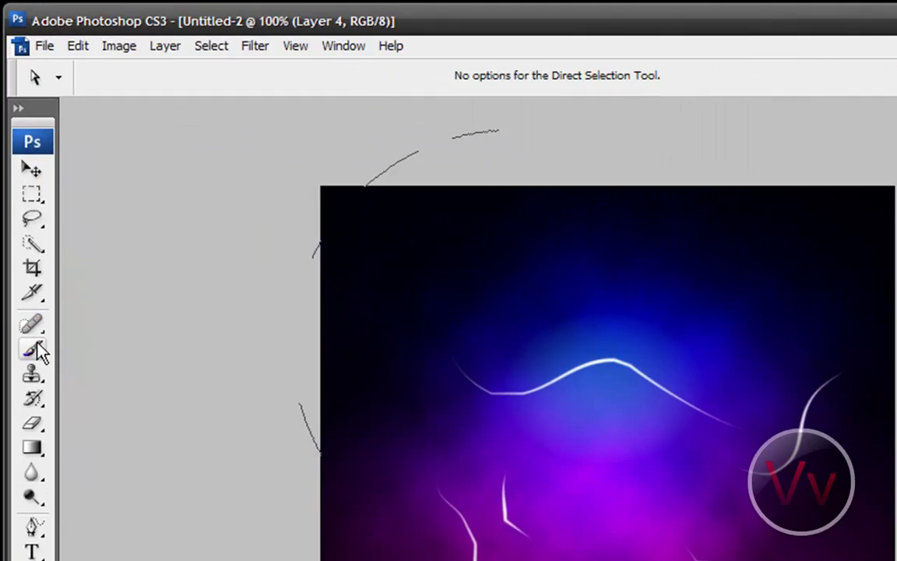
- Switch to the Brush tool on empty Layer 4 and bring up the Window menu
{"action": "left_click", "coordinate": [42, 445]}
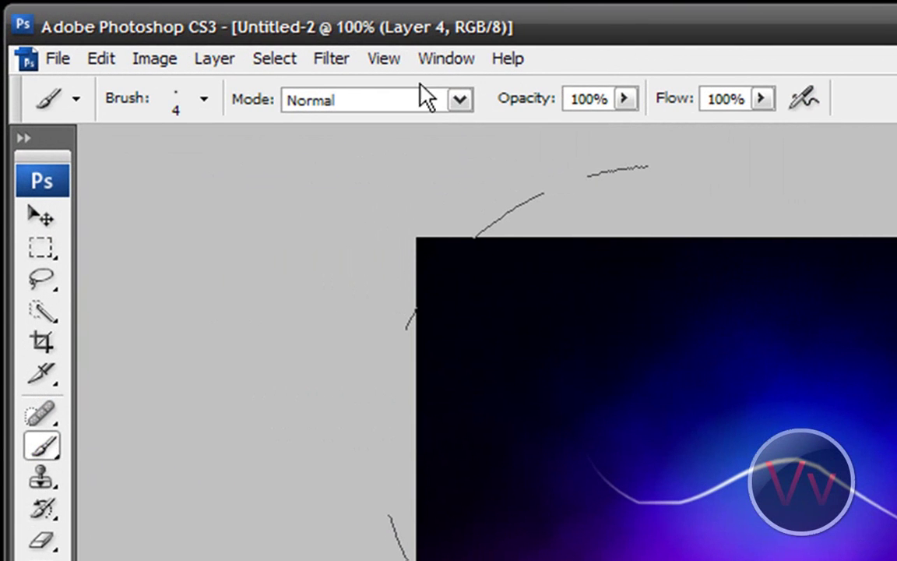
{"action": "left_click", "coordinate": [448, 62]}
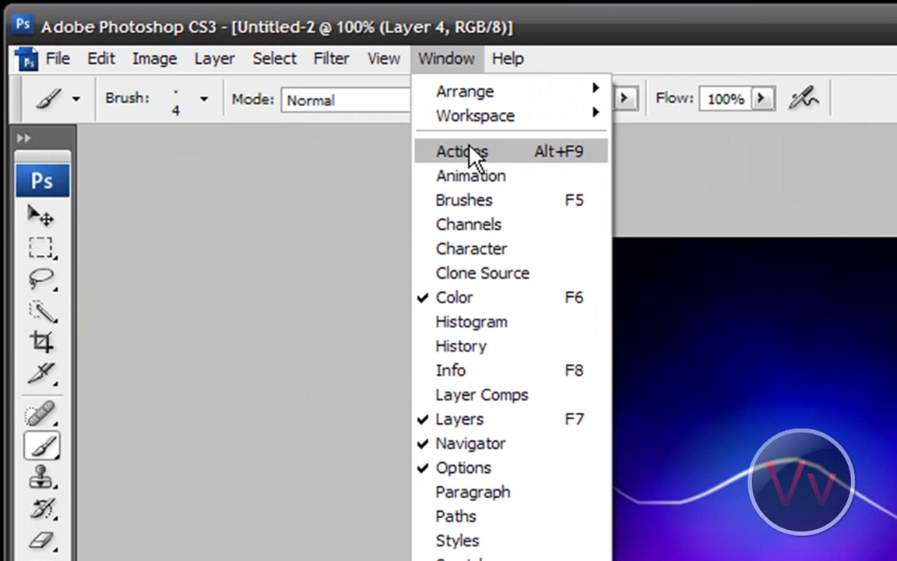
- In the Brushes panel, enable Scattering with Scatter 1000%, Count 1 and Count Jitter 0%
{"action": "left_click", "coordinate": [477, 199]}
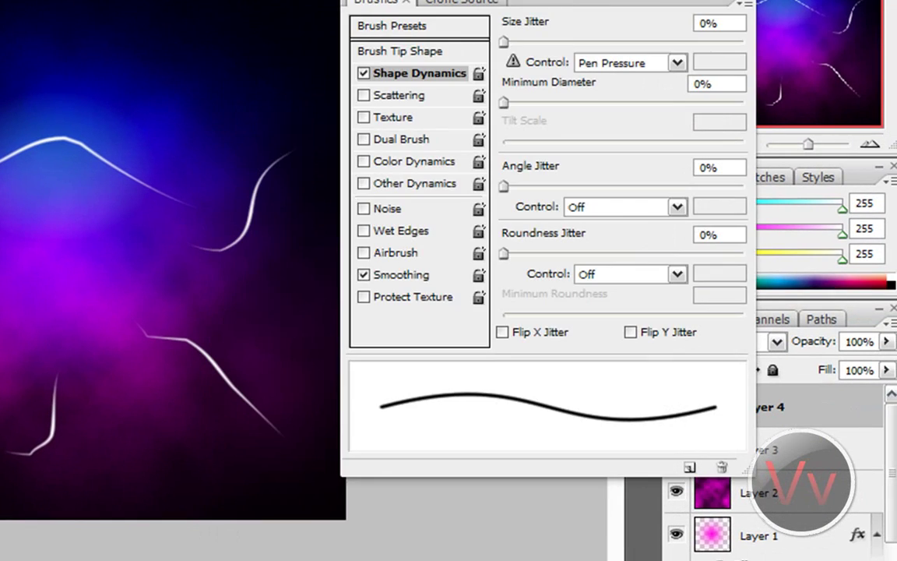
{"action": "left_click", "coordinate": [417, 94]}
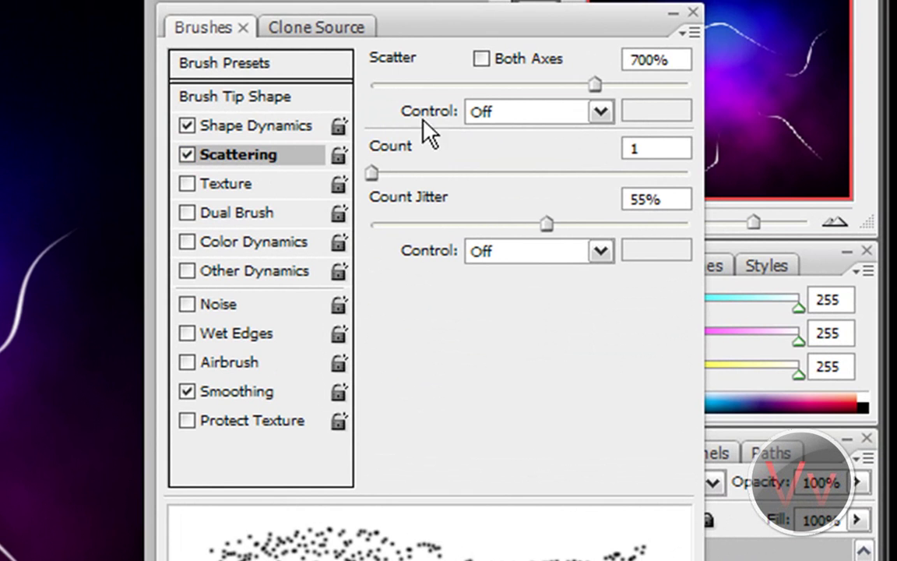
{"action": "left_click_drag", "start_coordinate": [589, 88], "coordinate": [682, 86]}
{"action": "left_click", "coordinate": [188, 158]}
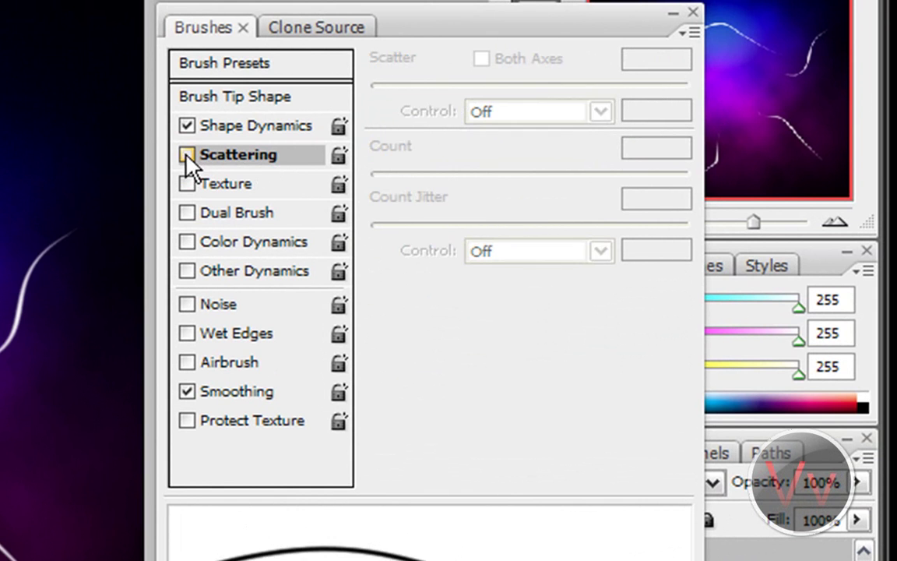
{"action": "left_click", "coordinate": [185, 159]}
{"action": "left_click", "coordinate": [186, 155]}
{"action": "left_click", "coordinate": [188, 158]}
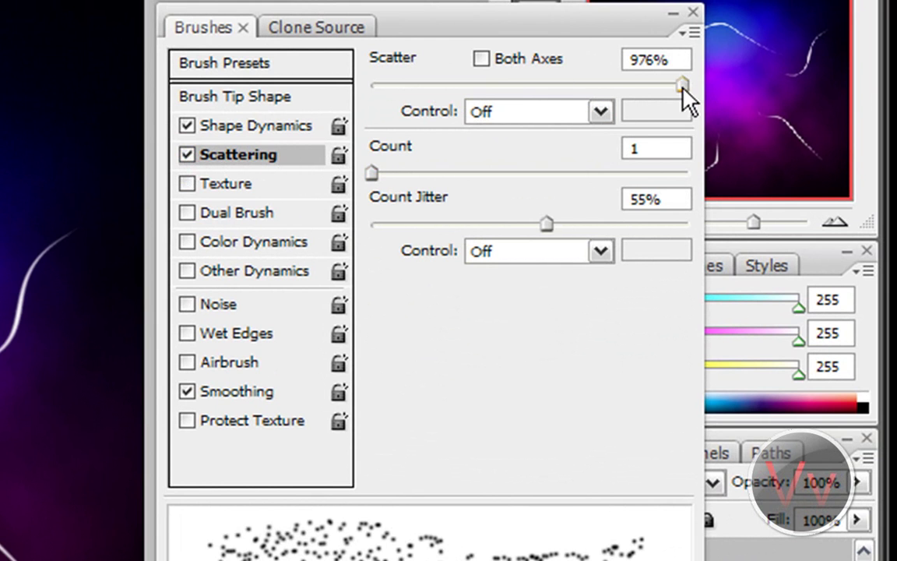
{"action": "left_click_drag", "start_coordinate": [682, 85], "coordinate": [747, 114]}
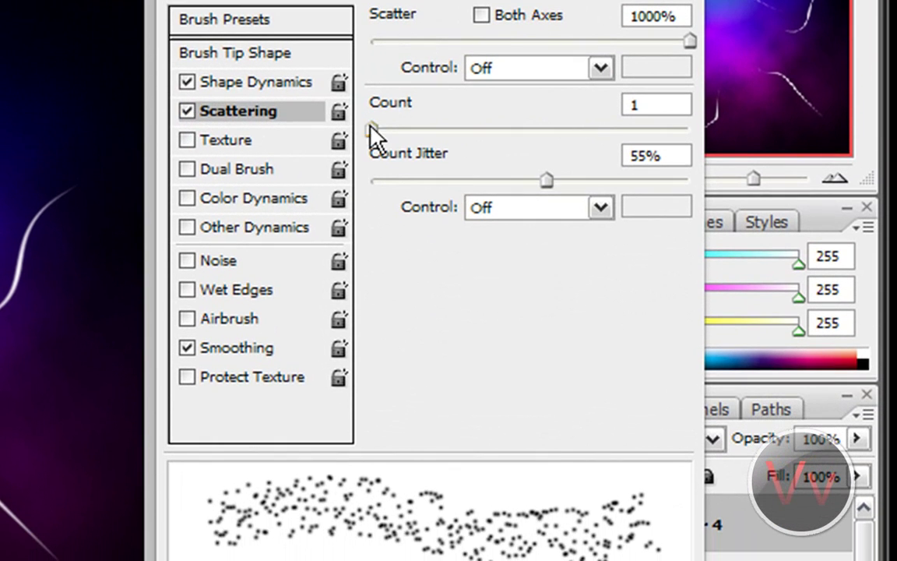
{"action": "left_click_drag", "start_coordinate": [371, 126], "coordinate": [316, 123]}
{"action": "left_click_drag", "start_coordinate": [619, 187], "coordinate": [355, 188]}
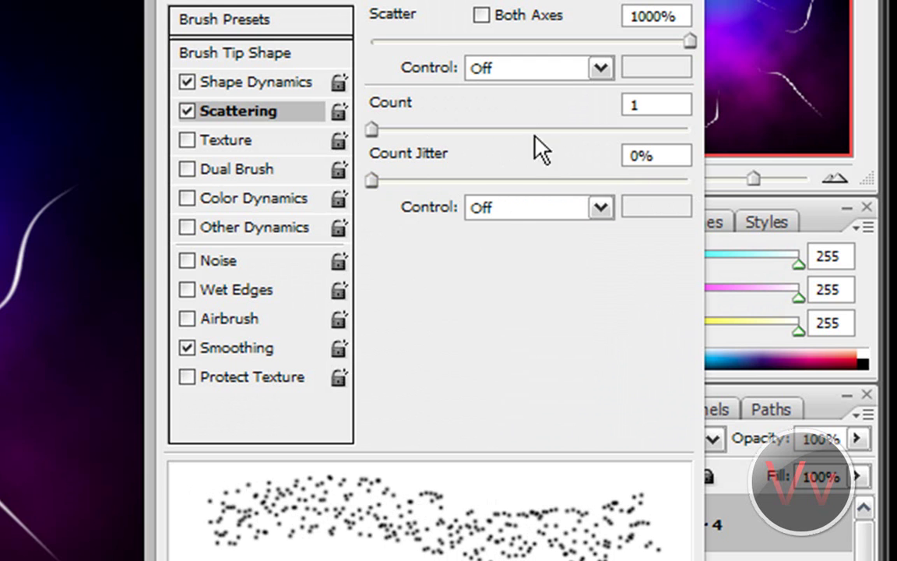
- Set the scatter Control to Pen Pressure, keeping Count 1 and Both Axes off
{"action": "left_click", "coordinate": [554, 69]}
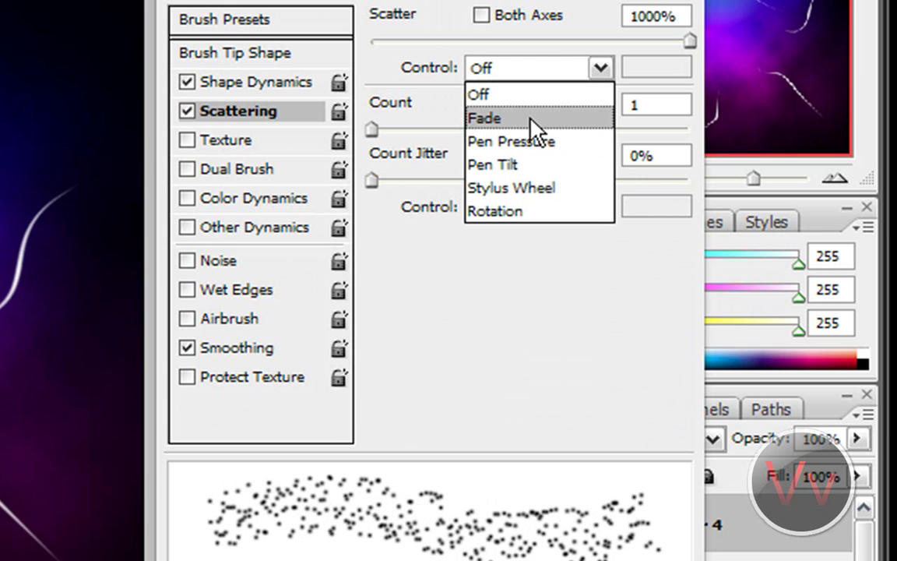
{"action": "left_click", "coordinate": [534, 123]}
{"action": "left_click", "coordinate": [538, 71]}
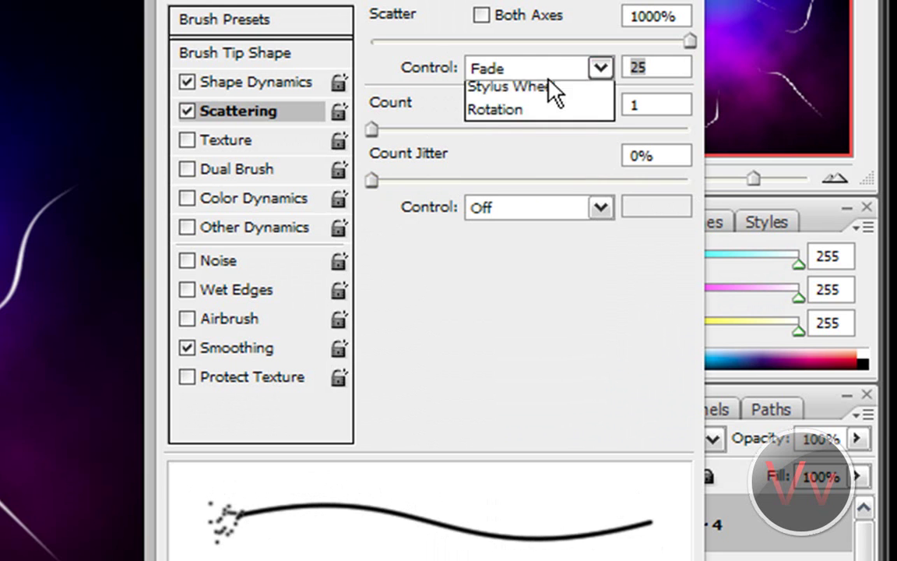
{"action": "left_click", "coordinate": [549, 140]}
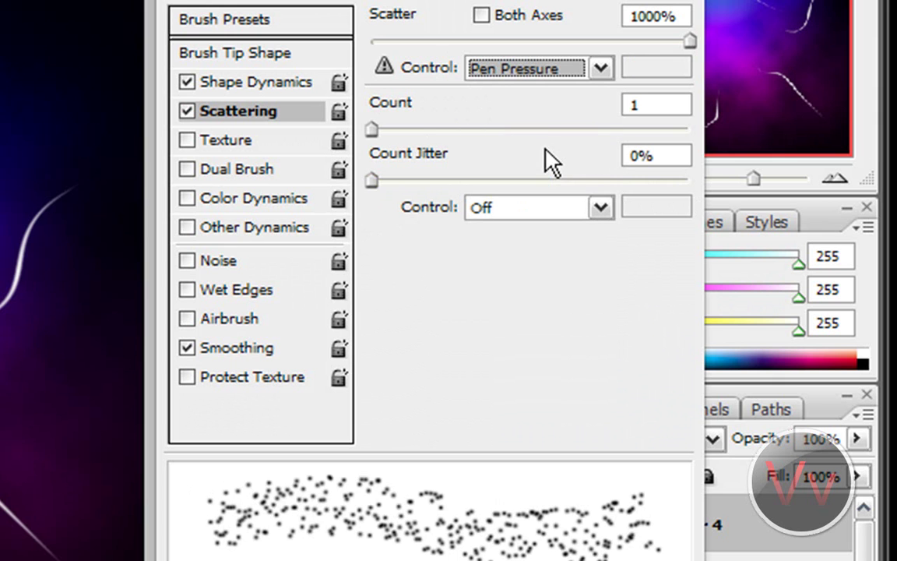
{"action": "left_click_drag", "start_coordinate": [372, 128], "coordinate": [296, 136]}
{"action": "left_click", "coordinate": [495, 68]}
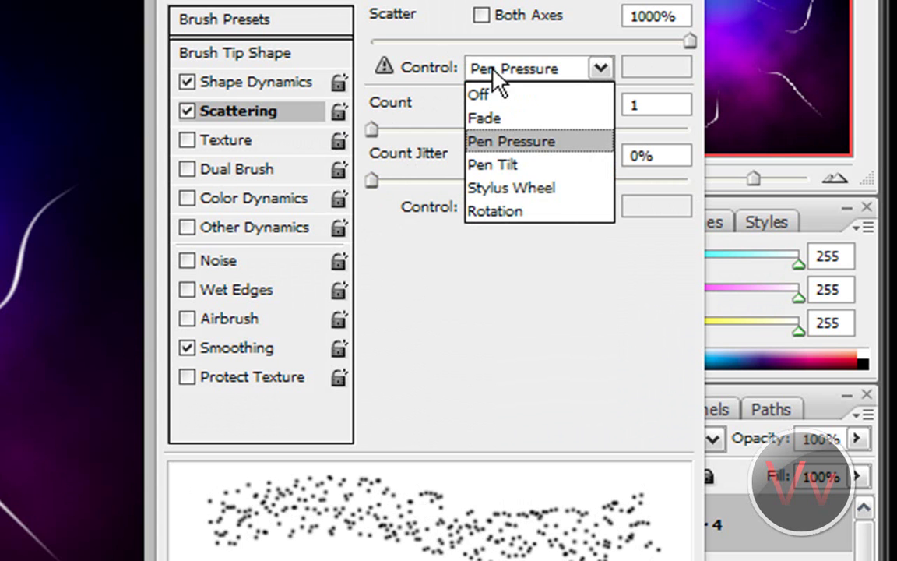
{"action": "left_click", "coordinate": [531, 144]}
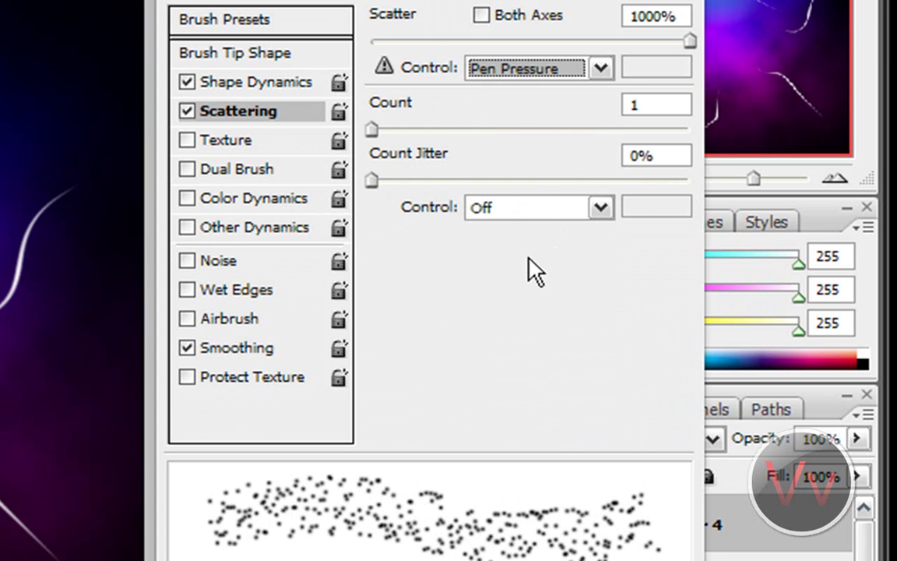
{"action": "left_click", "coordinate": [482, 17]}
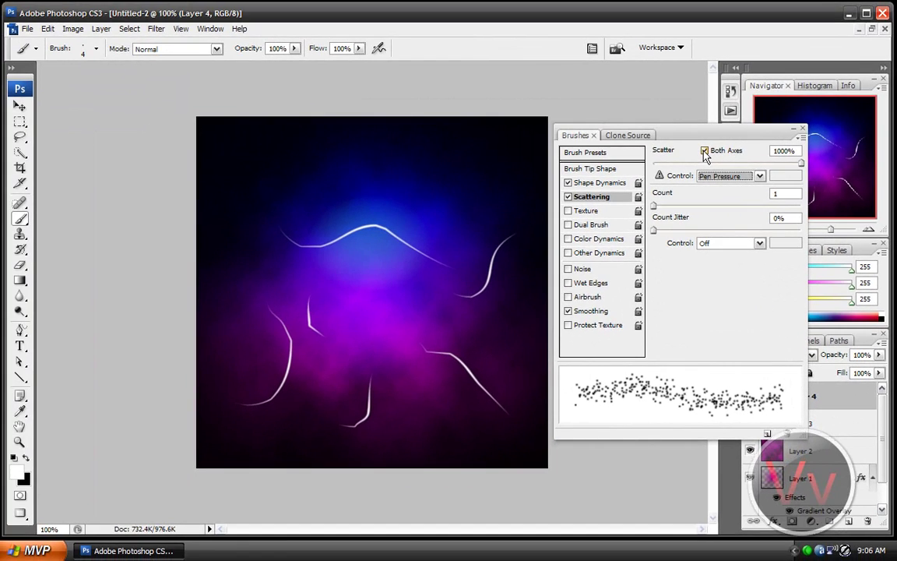
{"action": "left_click", "coordinate": [704, 151]}
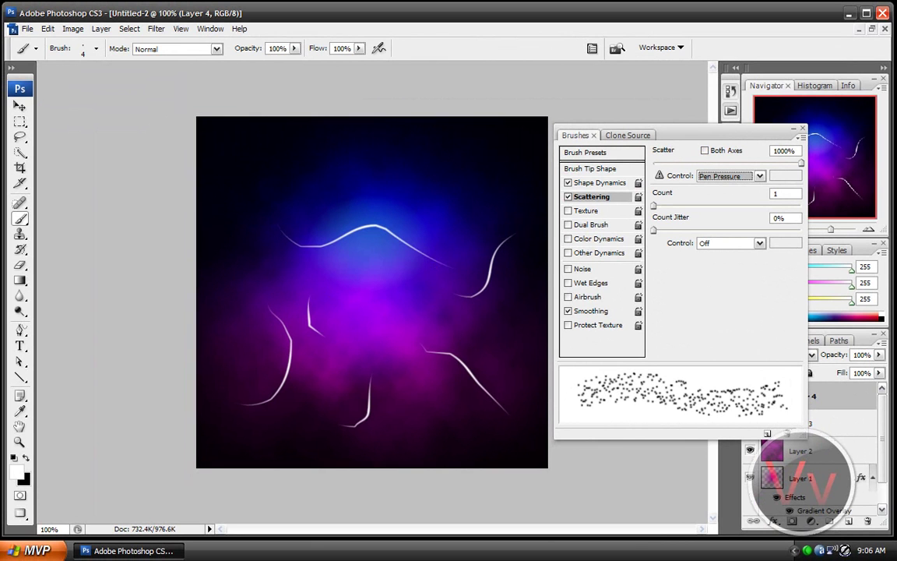
- Set the brush Master Diameter to 5 px and collapse the Brushes panel
{"action": "left_click", "coordinate": [94, 48]}
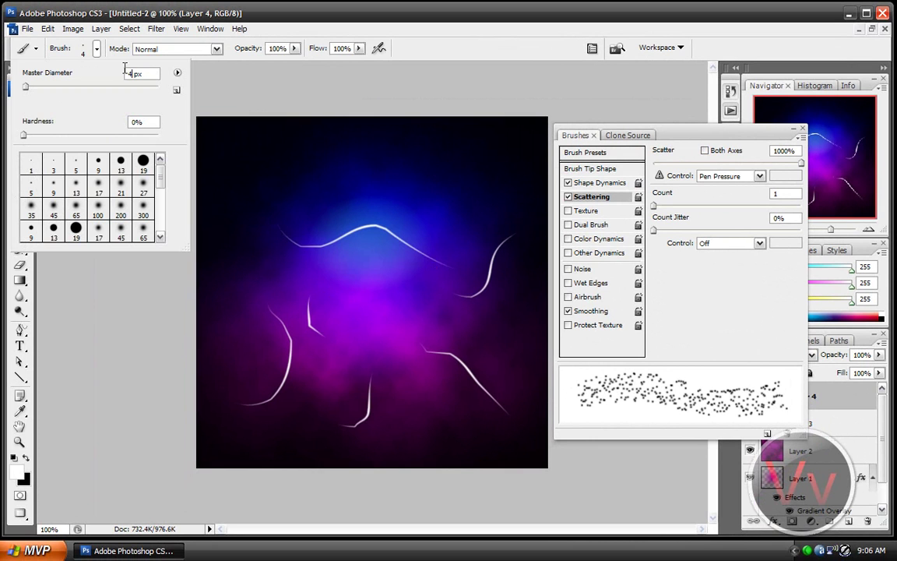
{"action": "key", "text": "bracketright"}
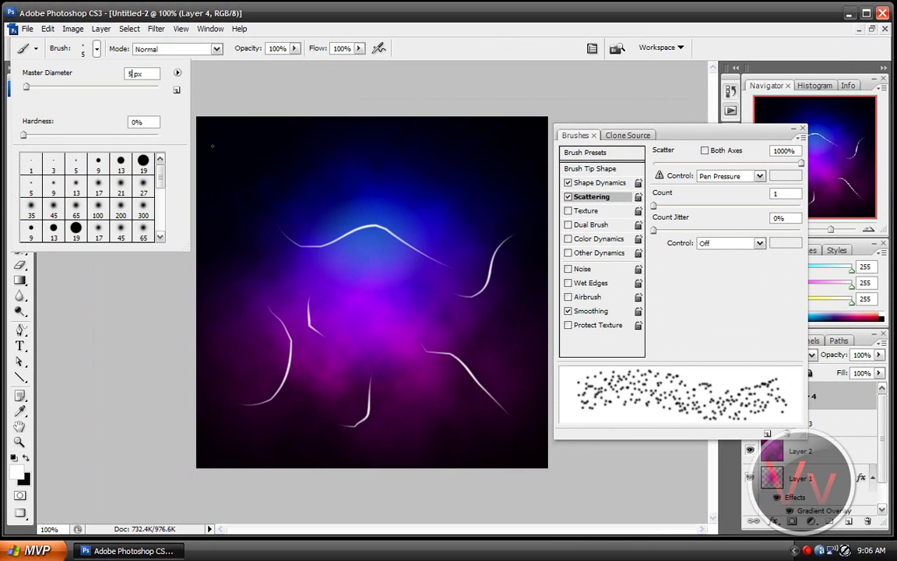
{"action": "double_click", "coordinate": [664, 137]}
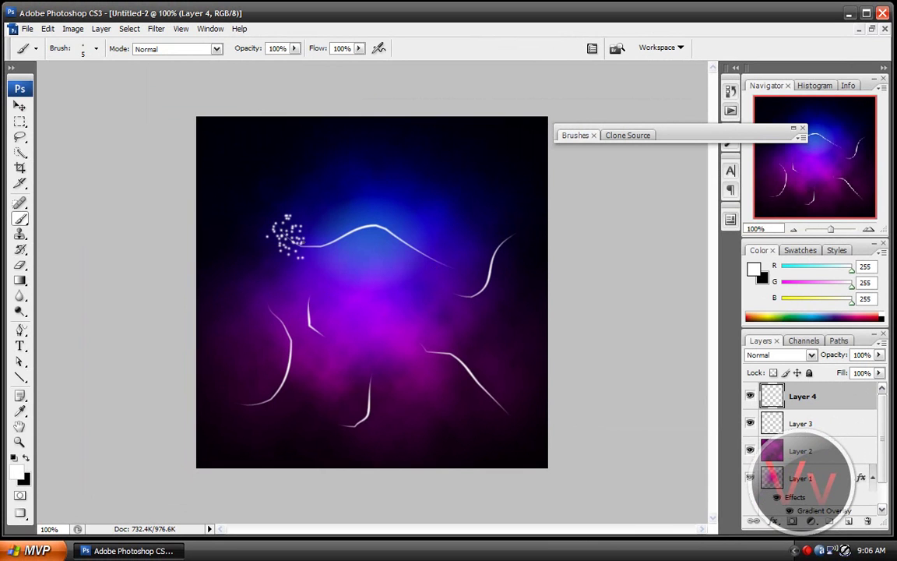
- Paint white sparkle dots along the top wavy line and the right-hand curve
{"action": "mouse_move", "coordinate": [338, 235]}
{"action": "left_mouse_down"}
{"action": "mouse_move", "coordinate": [377, 225]}
{"action": "mouse_move", "coordinate": [448, 263]}
{"action": "left_mouse_up"}
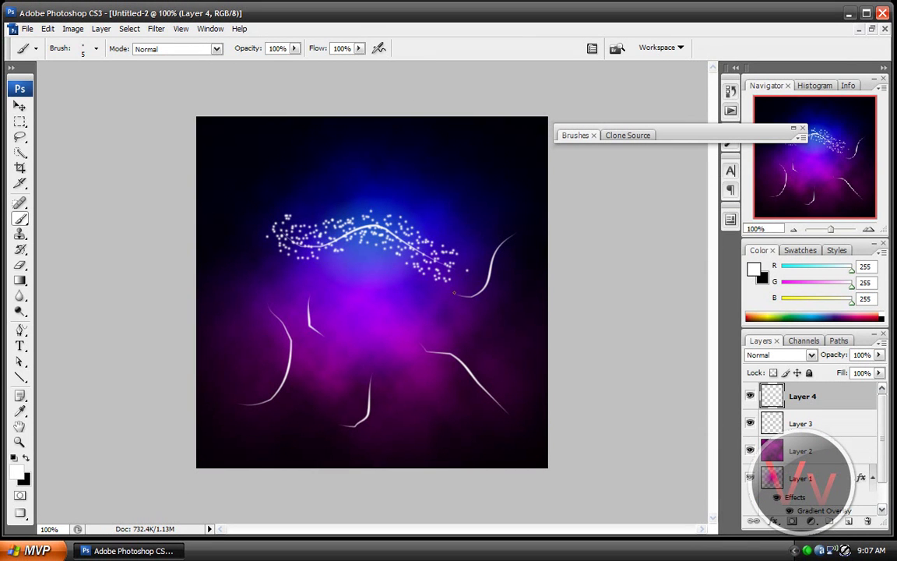
{"action": "mouse_move", "coordinate": [454, 292]}
{"action": "left_mouse_down"}
{"action": "mouse_move", "coordinate": [486, 275]}
{"action": "mouse_move", "coordinate": [510, 218]}
{"action": "left_mouse_up"}
{"action": "key", "text": "ctrl+z"}
{"action": "left_click", "coordinate": [47, 29]}
{"action": "left_click", "coordinate": [56, 43]}
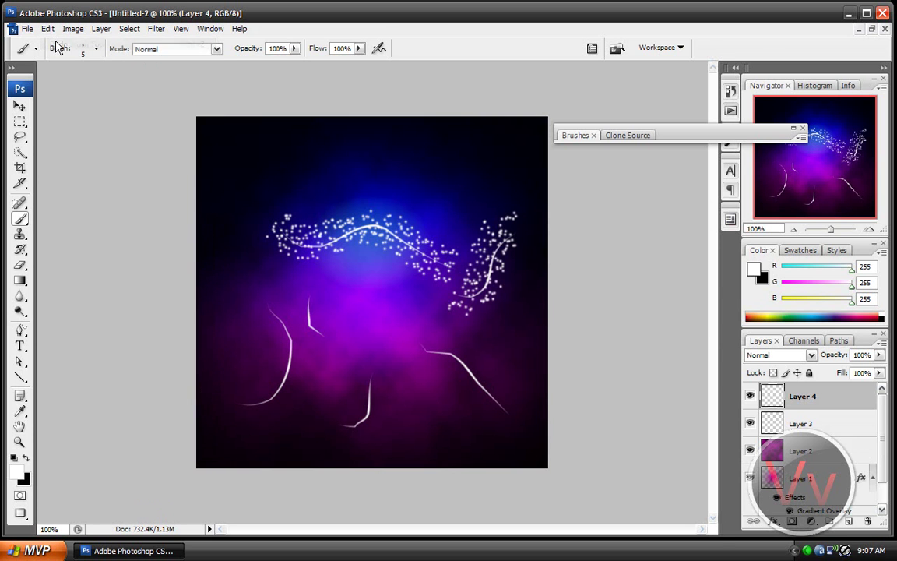
- Revert to the New Layer state in History, removing all sparkle strokes
{"action": "left_click", "coordinate": [211, 32]}
{"action": "left_click", "coordinate": [230, 174]}
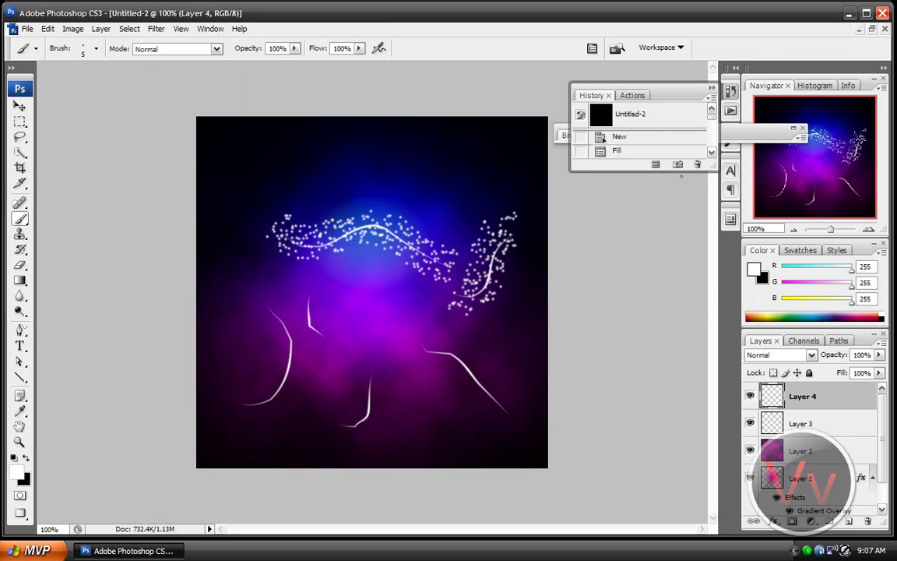
{"action": "left_click_drag", "start_coordinate": [713, 169], "coordinate": [704, 465]}
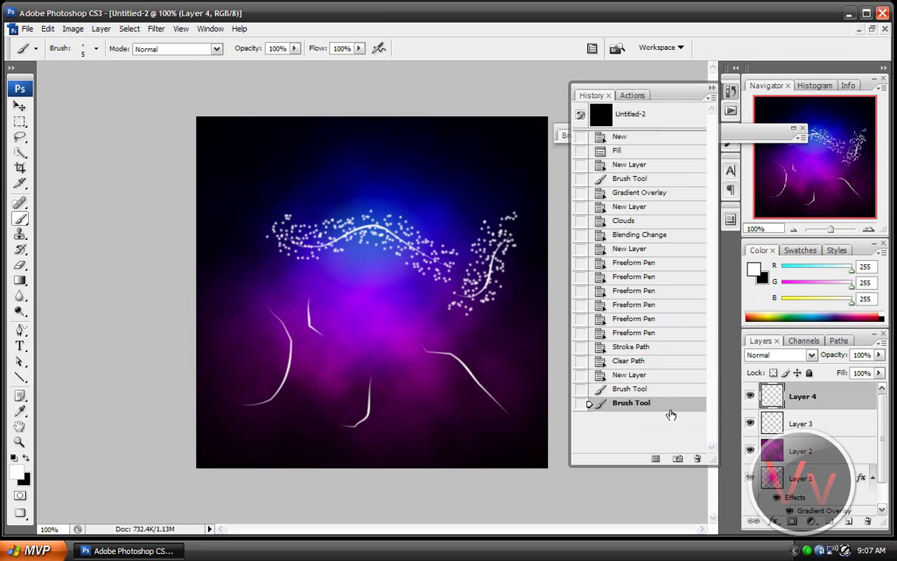
{"action": "left_click", "coordinate": [658, 389]}
{"action": "left_click", "coordinate": [652, 377]}
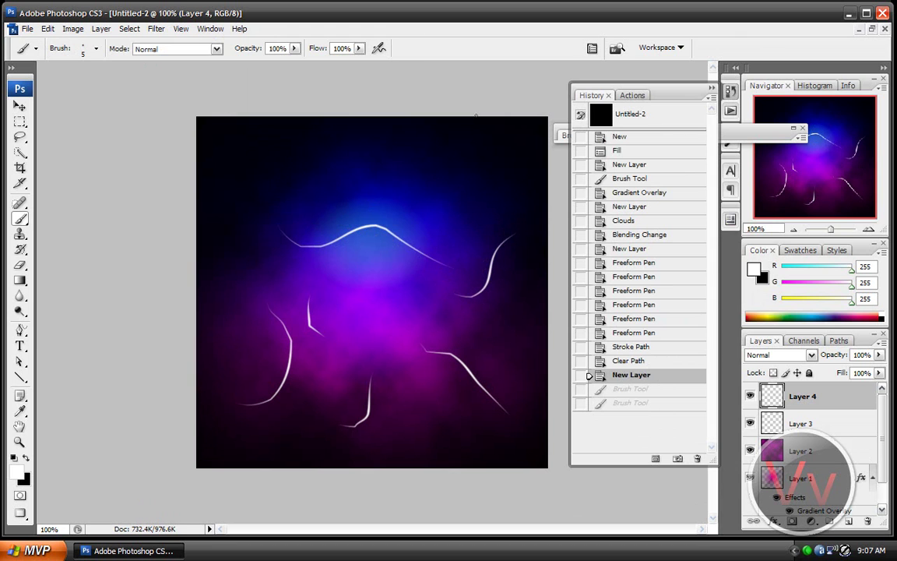
- Lower the brush Scatter from 1000% to 521% in the Brushes panel
{"action": "double_click", "coordinate": [732, 134]}
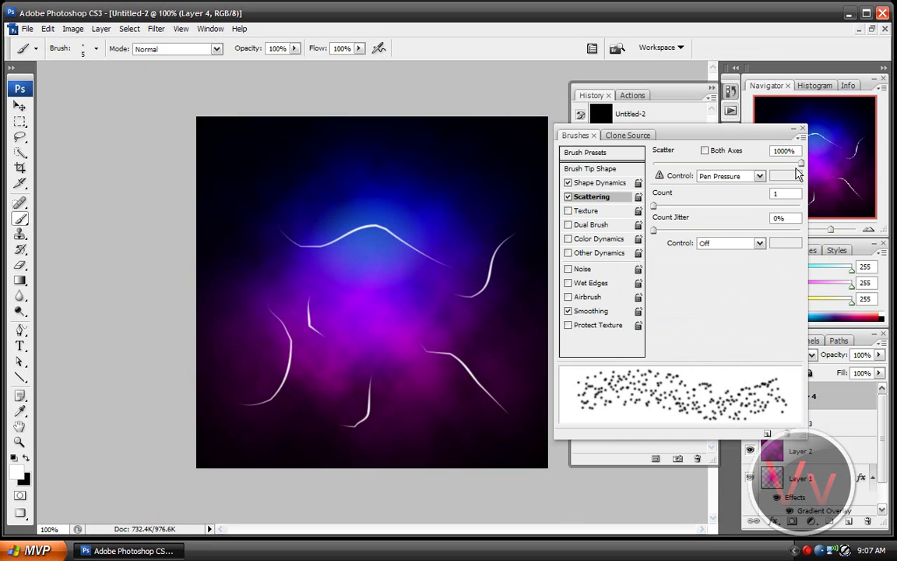
{"action": "mouse_move", "coordinate": [799, 165]}
{"action": "left_mouse_down"}
{"action": "mouse_move", "coordinate": [691, 171]}
{"action": "mouse_move", "coordinate": [791, 171]}
{"action": "mouse_move", "coordinate": [730, 171]}
{"action": "left_mouse_up"}
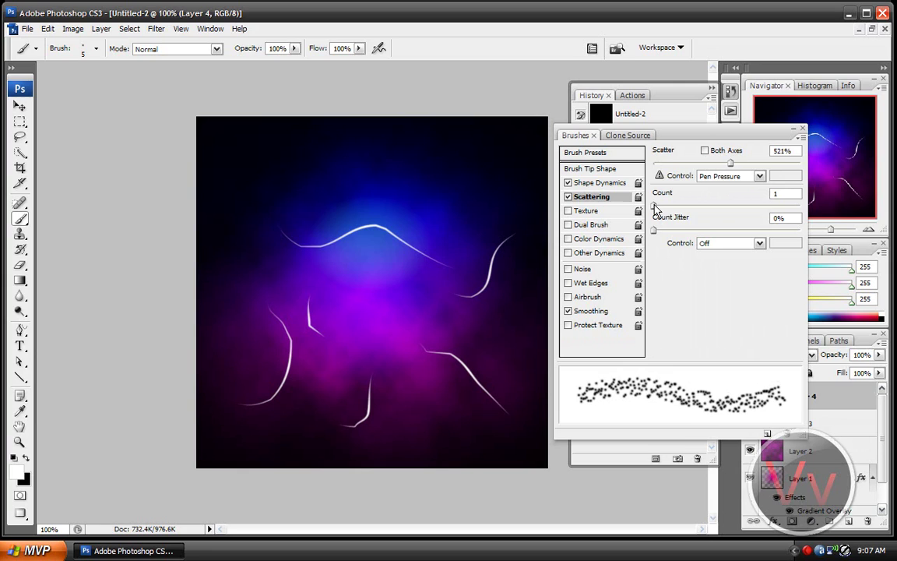
{"action": "mouse_move", "coordinate": [653, 204]}
{"action": "left_mouse_down"}
{"action": "mouse_move", "coordinate": [700, 208]}
{"action": "mouse_move", "coordinate": [599, 212]}
{"action": "left_mouse_up"}
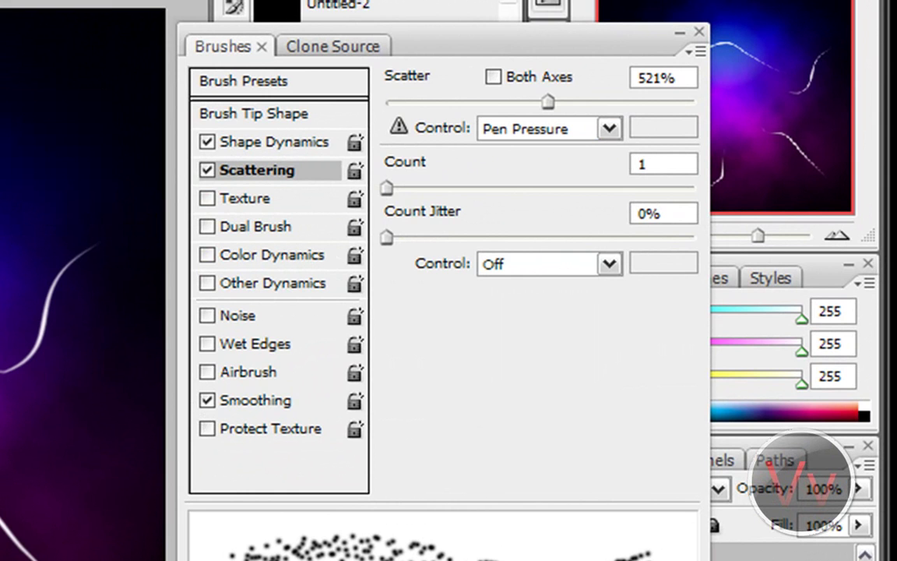
- Trace the top wavy, lower-left, short left, lower curve and lower-right lines with sparkles, then hide panels
{"action": "left_click_drag", "start_coordinate": [790, 78], "coordinate": [712, 35]}
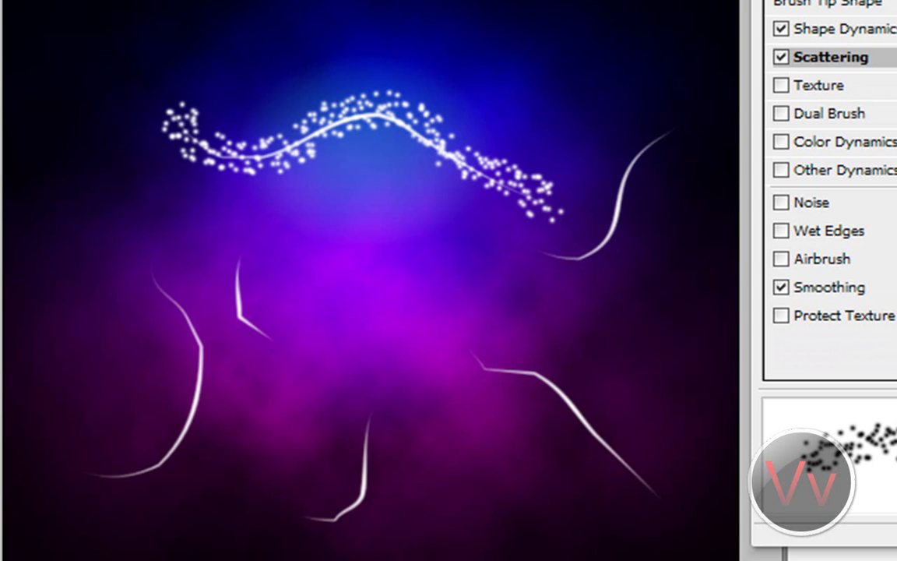
{"action": "mouse_move", "coordinate": [535, 246]}
{"action": "left_mouse_down"}
{"action": "mouse_move", "coordinate": [612, 244]}
{"action": "mouse_move", "coordinate": [615, 189]}
{"action": "mouse_move", "coordinate": [657, 133]}
{"action": "left_mouse_up"}
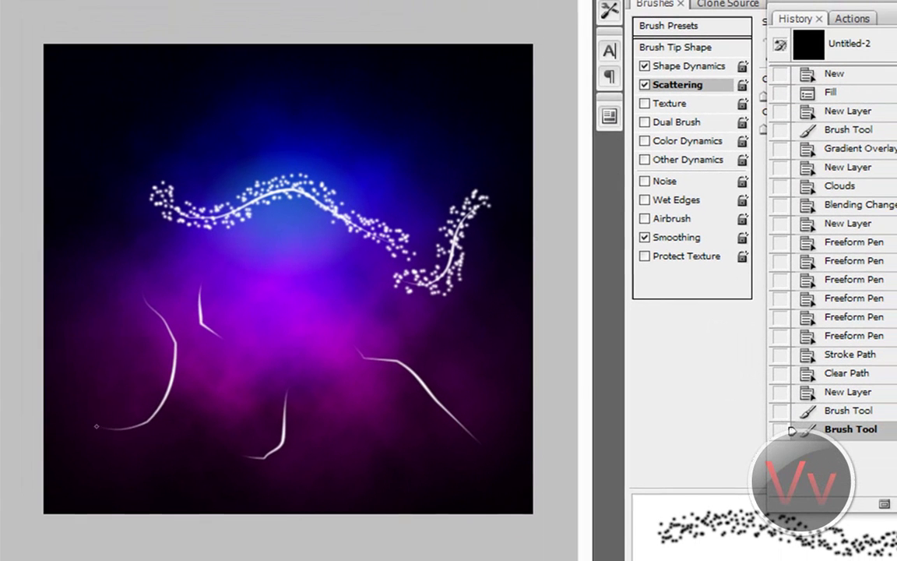
{"action": "mouse_move", "coordinate": [90, 430]}
{"action": "left_mouse_down"}
{"action": "mouse_move", "coordinate": [144, 422]}
{"action": "mouse_move", "coordinate": [160, 312]}
{"action": "mouse_move", "coordinate": [146, 268]}
{"action": "left_mouse_up"}
{"action": "mouse_move", "coordinate": [201, 282]}
{"action": "left_mouse_down"}
{"action": "mouse_move", "coordinate": [191, 314]}
{"action": "mouse_move", "coordinate": [218, 337]}
{"action": "left_mouse_up"}
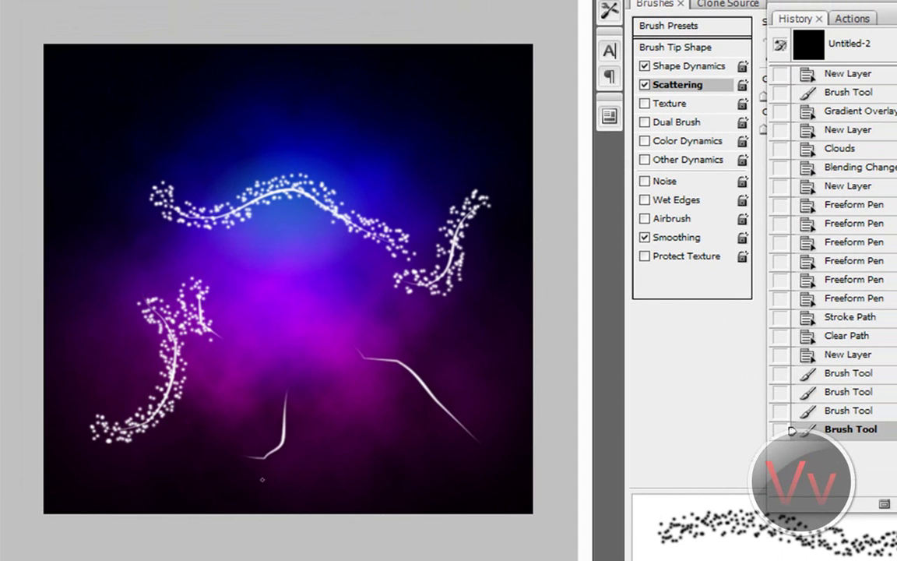
{"action": "mouse_move", "coordinate": [246, 456]}
{"action": "left_mouse_down"}
{"action": "mouse_move", "coordinate": [283, 432]}
{"action": "mouse_move", "coordinate": [289, 393]}
{"action": "left_mouse_up"}
{"action": "mouse_move", "coordinate": [355, 345]}
{"action": "left_mouse_down"}
{"action": "mouse_move", "coordinate": [399, 362]}
{"action": "mouse_move", "coordinate": [482, 448]}
{"action": "left_mouse_up"}
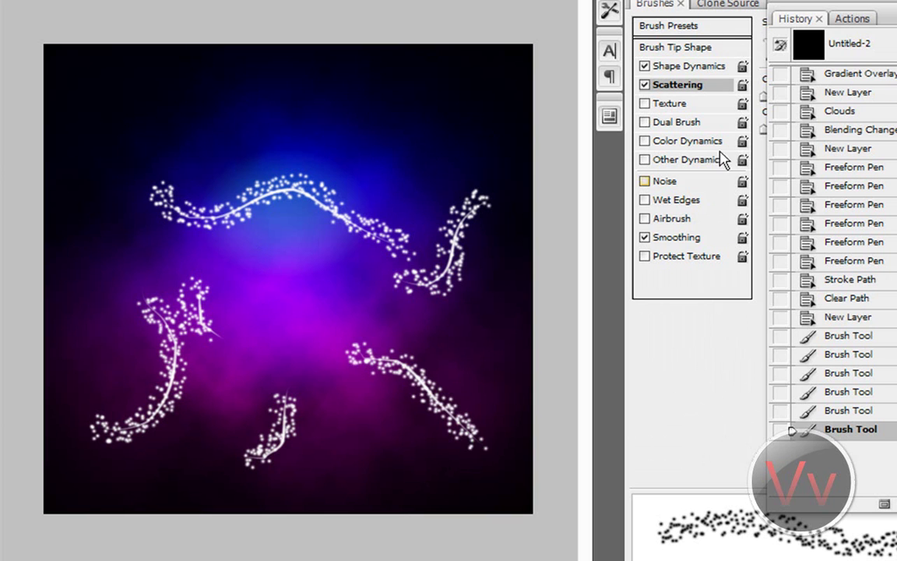
{"action": "key", "text": "F5"}
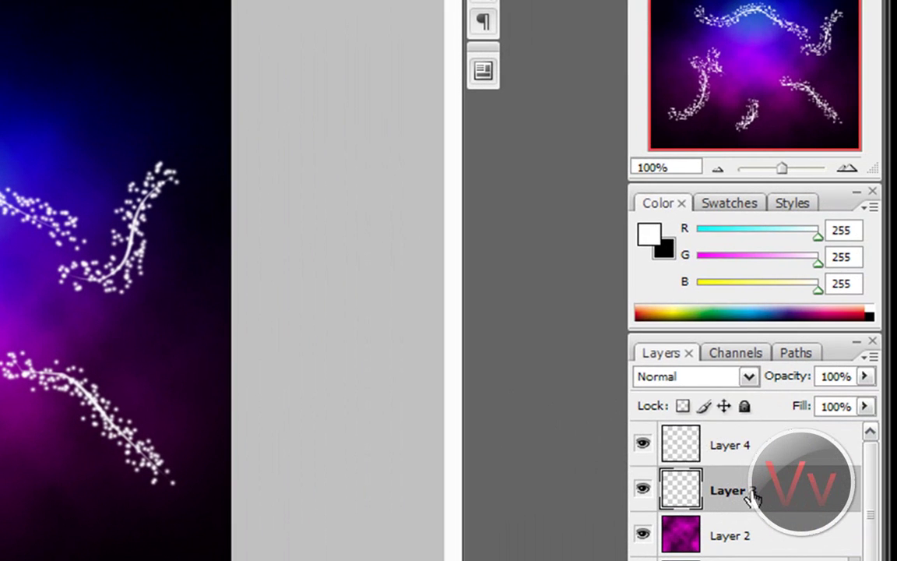
- Give Layer 3 an Outer Glow layer style in Color Dodge blend mode
{"action": "right_click", "coordinate": [724, 492]}
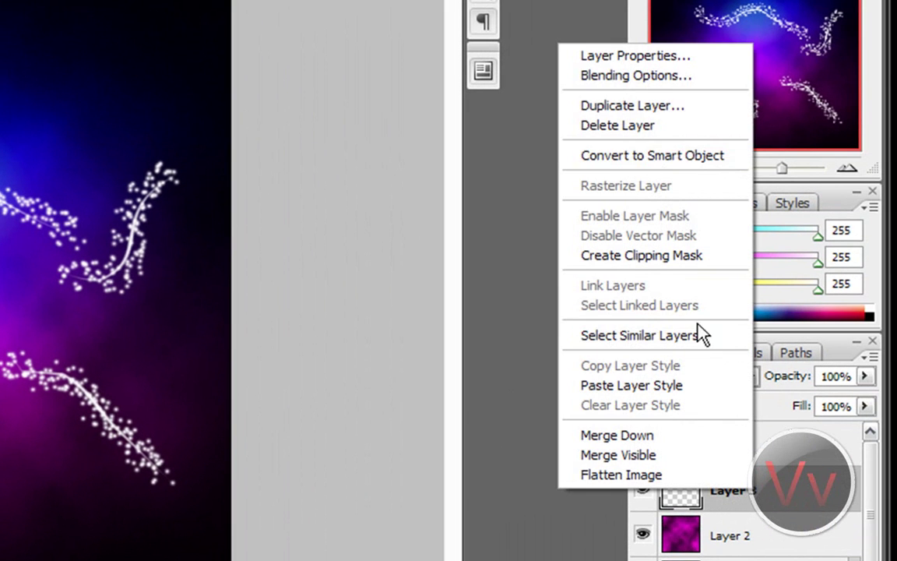
{"action": "left_click", "coordinate": [675, 77]}
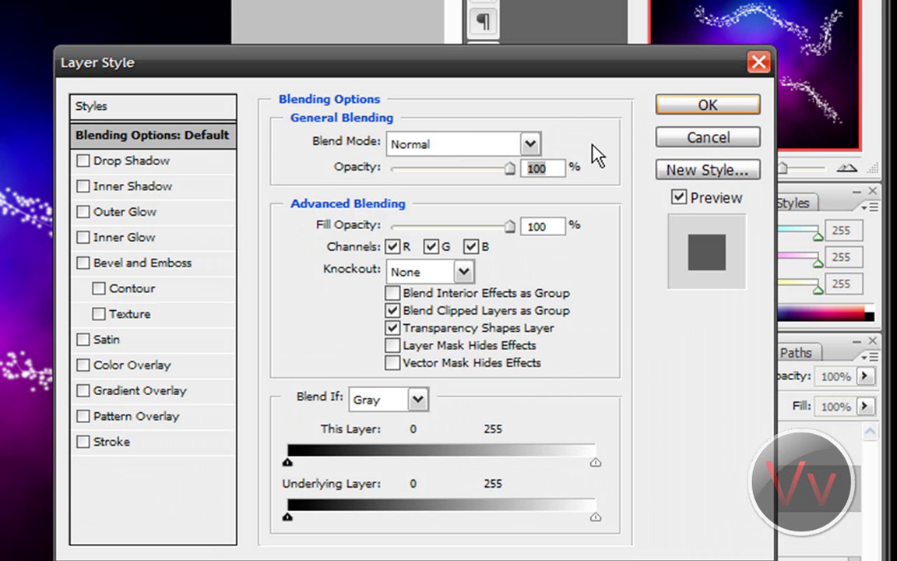
{"action": "left_click", "coordinate": [125, 212]}
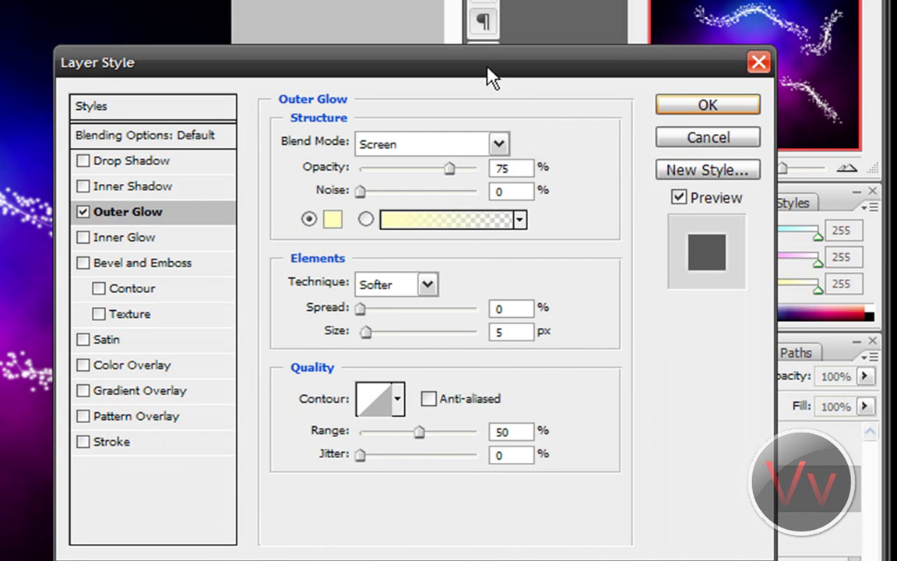
{"action": "left_click_drag", "start_coordinate": [487, 69], "coordinate": [693, 29]}
{"action": "left_click", "coordinate": [687, 109]}
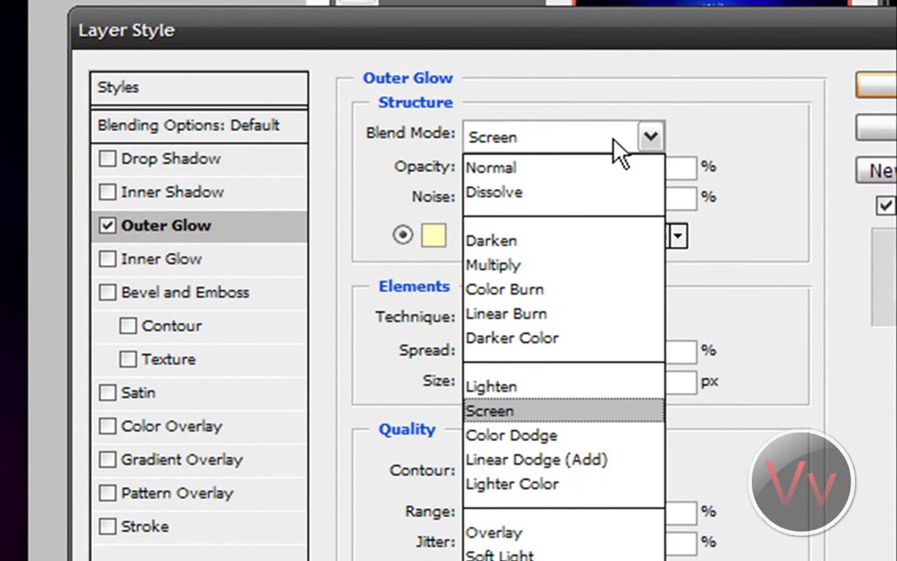
{"action": "left_click", "coordinate": [595, 436]}
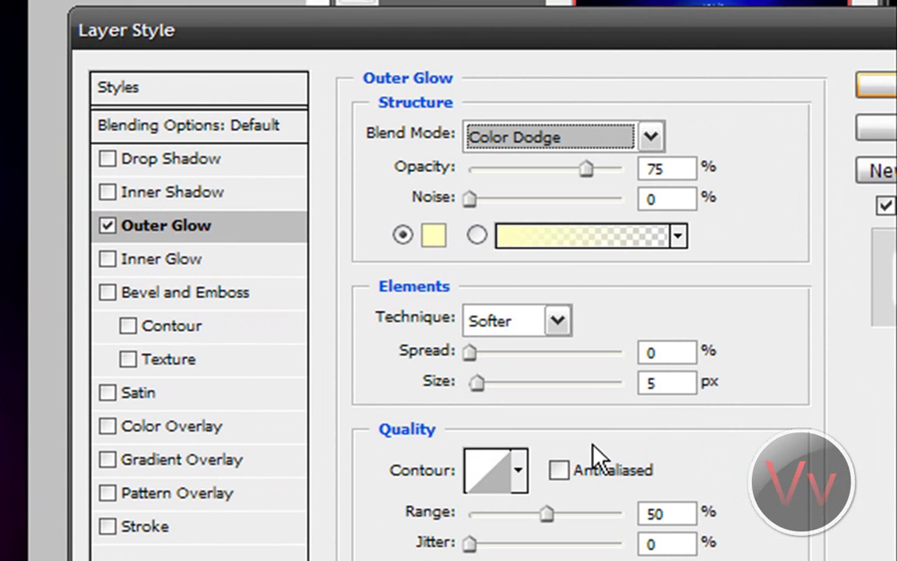
{"action": "left_click_drag", "start_coordinate": [592, 34], "coordinate": [448, 28]}
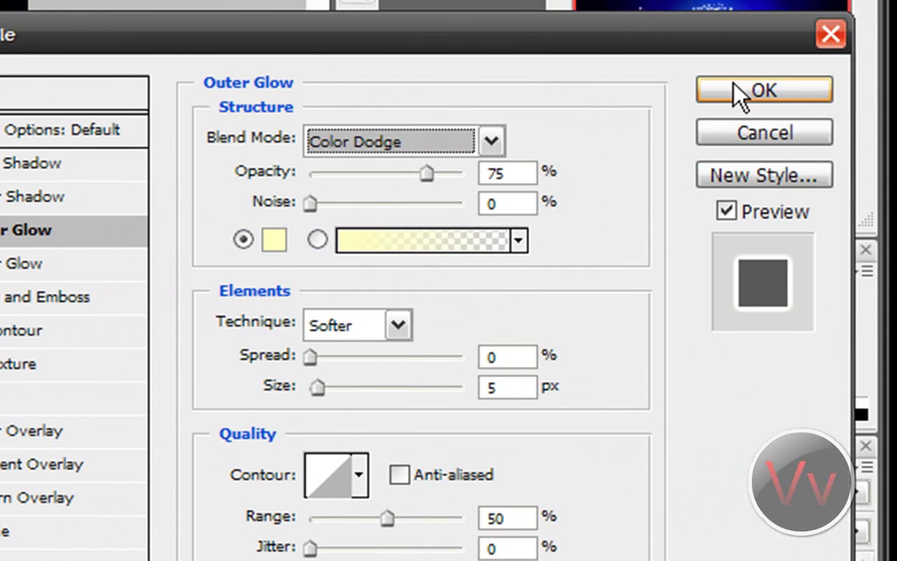
{"action": "left_click", "coordinate": [759, 92]}
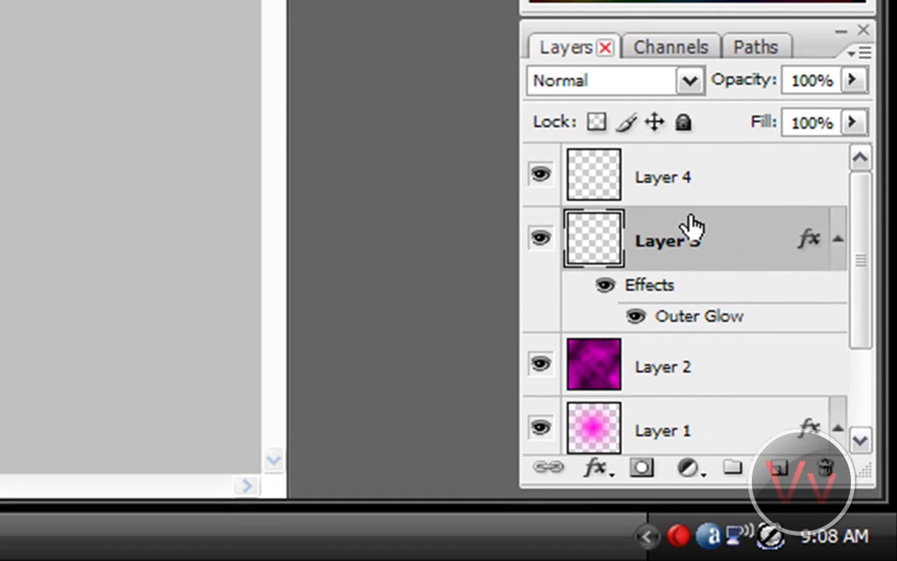
- Copy Layer 3's glow style and paste it onto Layer 4
{"action": "right_click", "coordinate": [688, 251]}
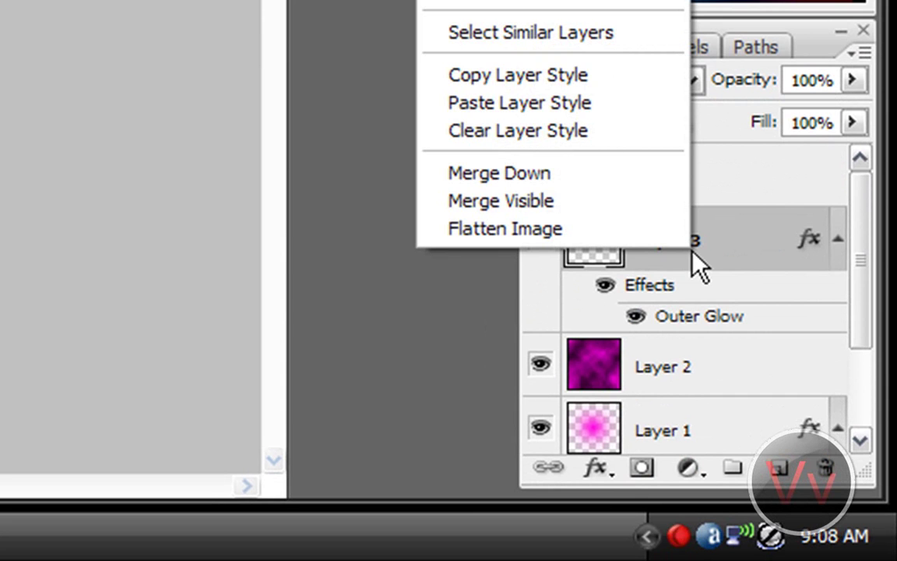
{"action": "left_click", "coordinate": [578, 78]}
{"action": "right_click", "coordinate": [674, 185]}
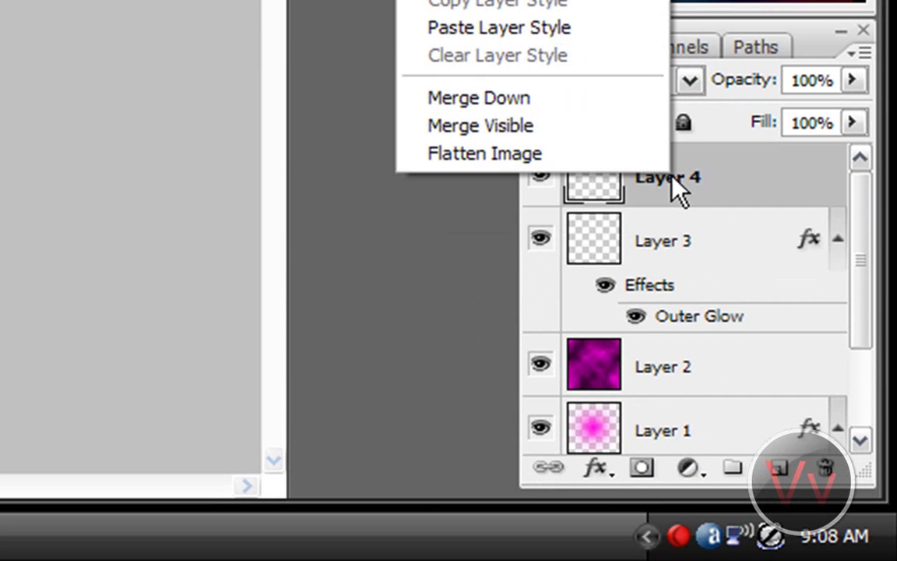
{"action": "left_click", "coordinate": [574, 30]}
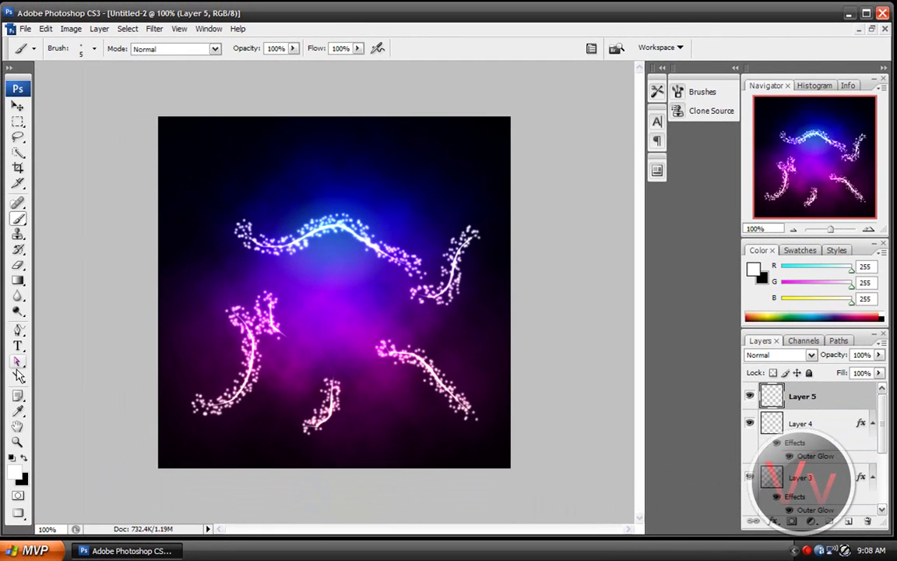
- Type white 'Magic' text in the canvas centre and paste the Outer Glow style onto it
{"action": "left_click", "coordinate": [18, 347]}
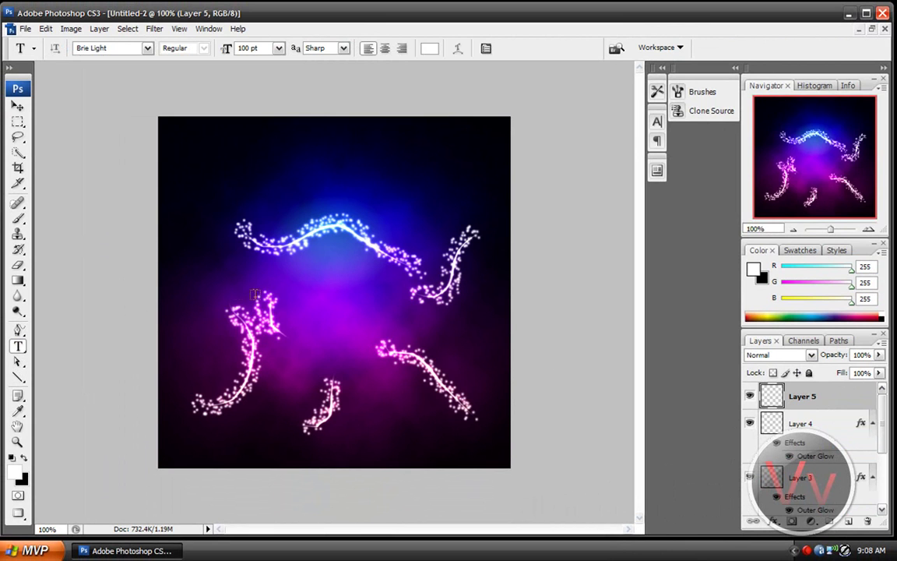
{"action": "left_click_drag", "start_coordinate": [225, 299], "coordinate": [510, 319]}
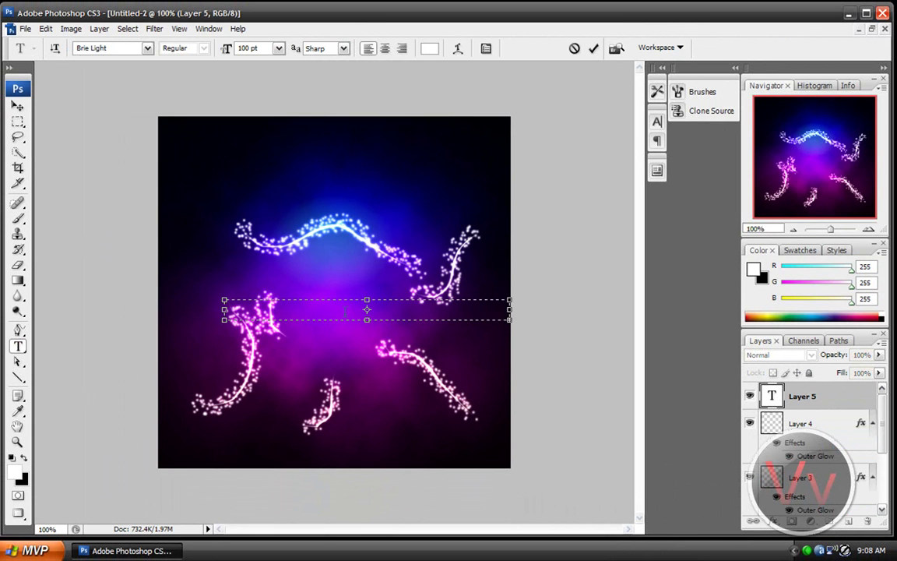
{"action": "left_click_drag", "start_coordinate": [335, 319], "coordinate": [335, 404]}
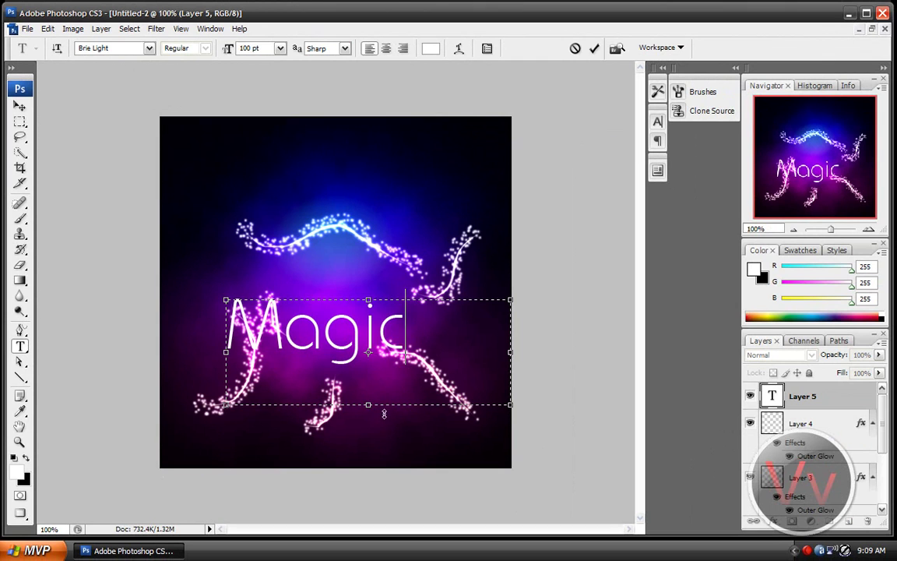
{"action": "left_click_drag", "start_coordinate": [383, 414], "coordinate": [384, 381]}
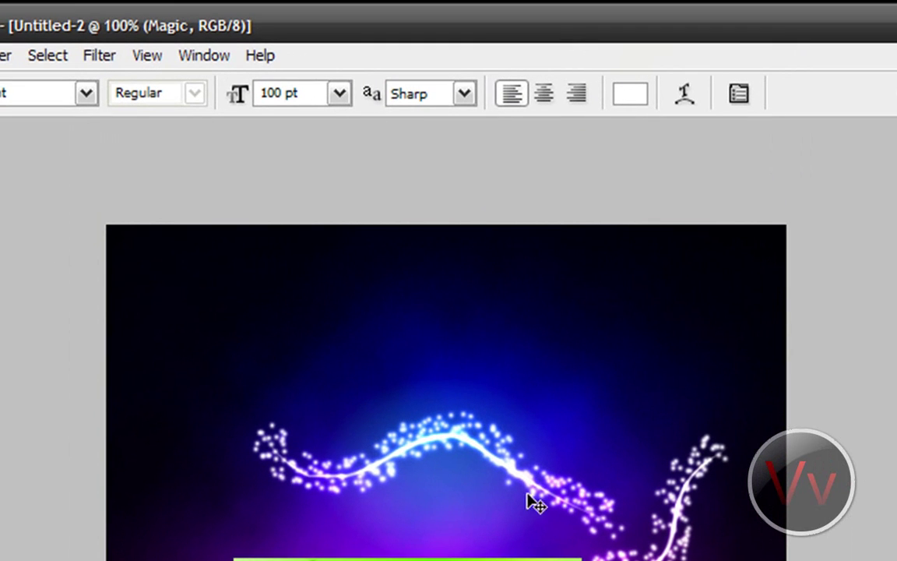
{"action": "key", "text": "v"}
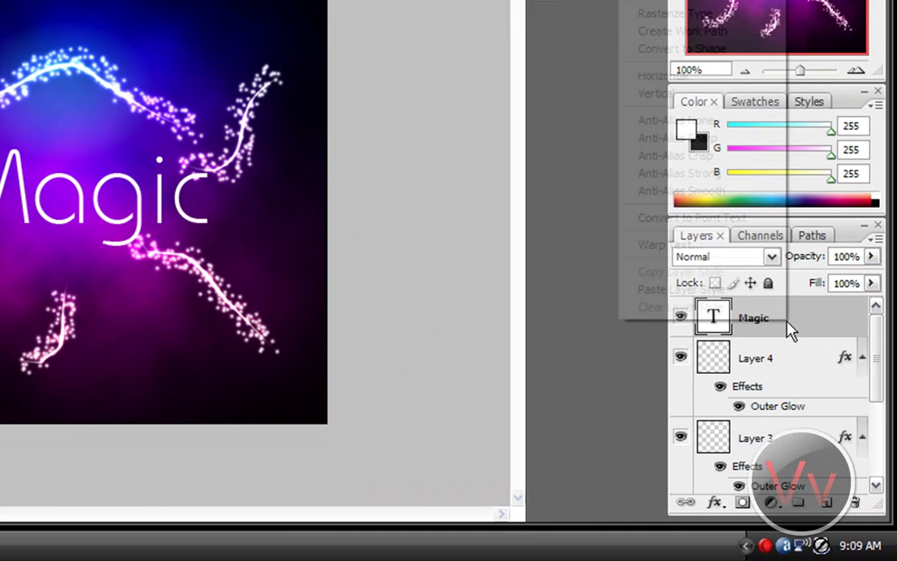
{"action": "right_click", "coordinate": [788, 330]}
{"action": "left_click", "coordinate": [704, 290]}
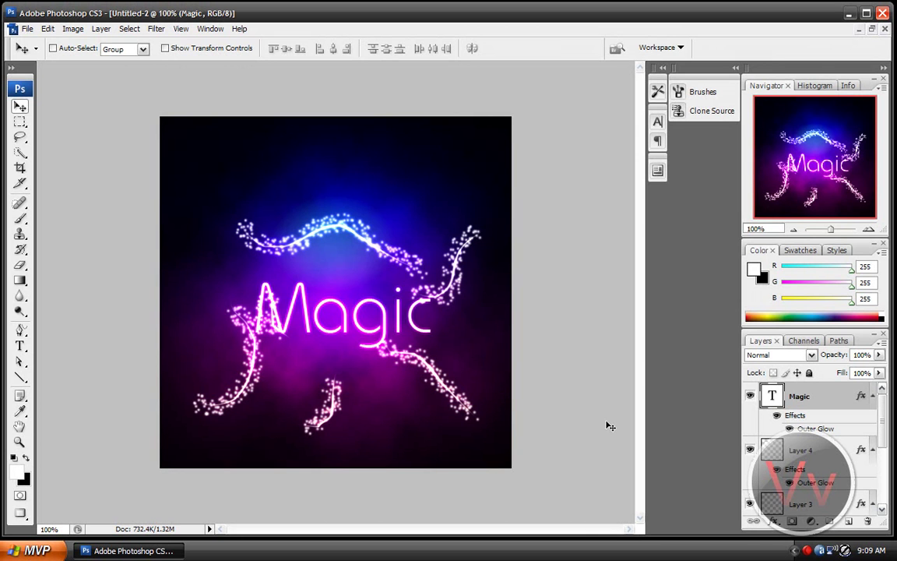
{"action": "left_click", "coordinate": [27, 30]}
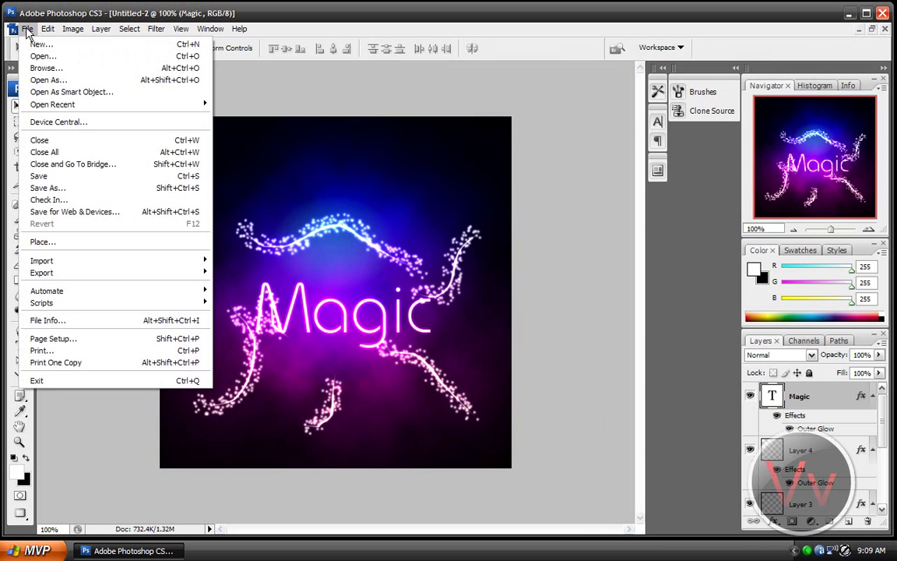
{"action": "left_click", "coordinate": [87, 186]}
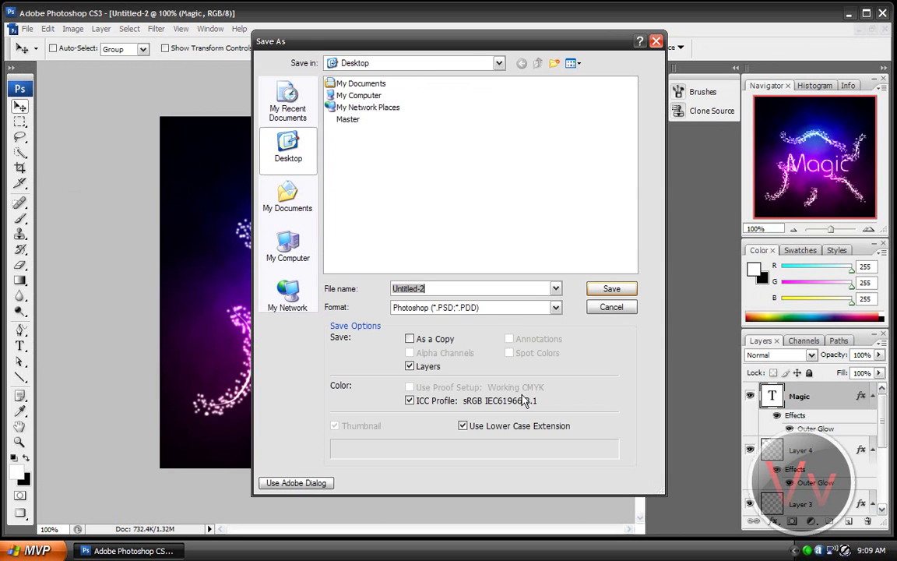
{"action": "left_click", "coordinate": [526, 308]}
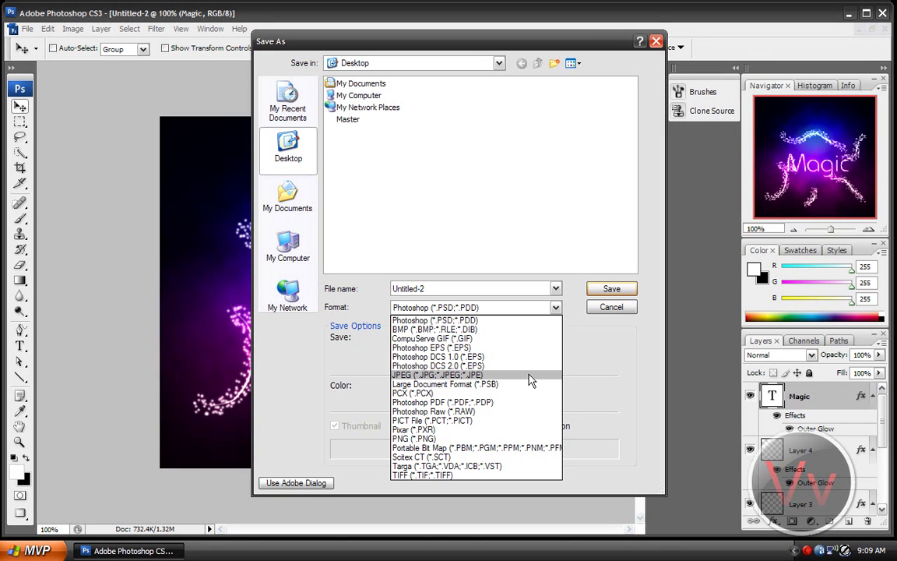
{"action": "left_click", "coordinate": [600, 307]}
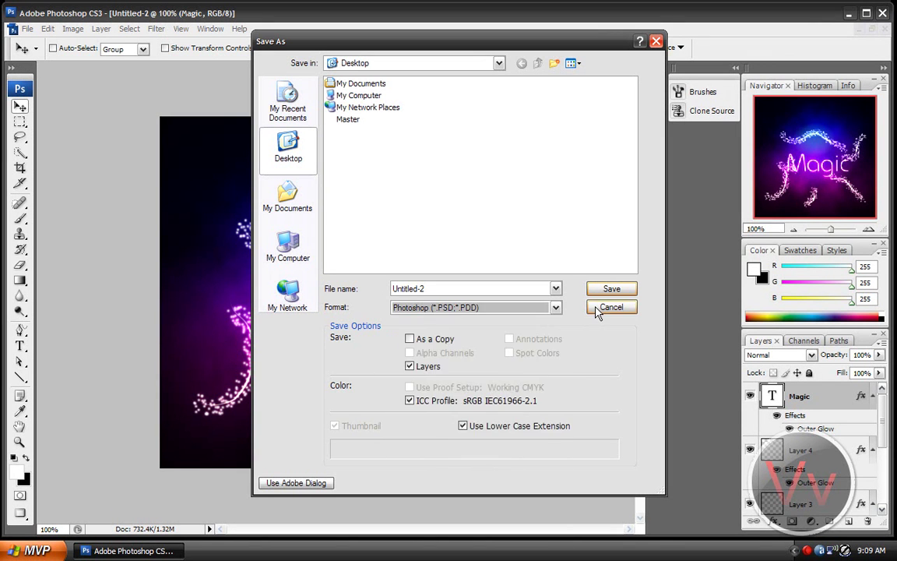
{"action": "left_click", "coordinate": [599, 308]}
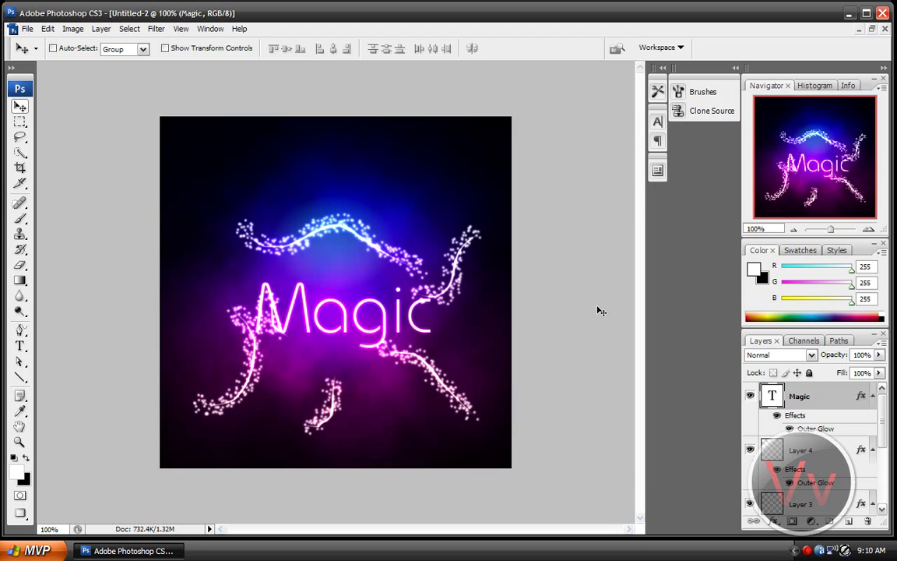
{"action": "left_click", "coordinate": [806, 550]}
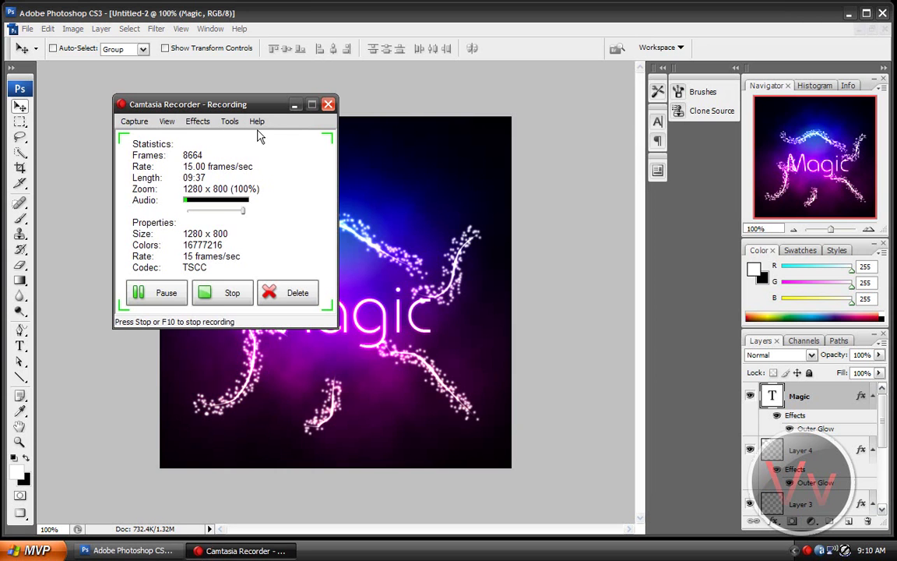
{"action": "left_click", "coordinate": [89, 248]}
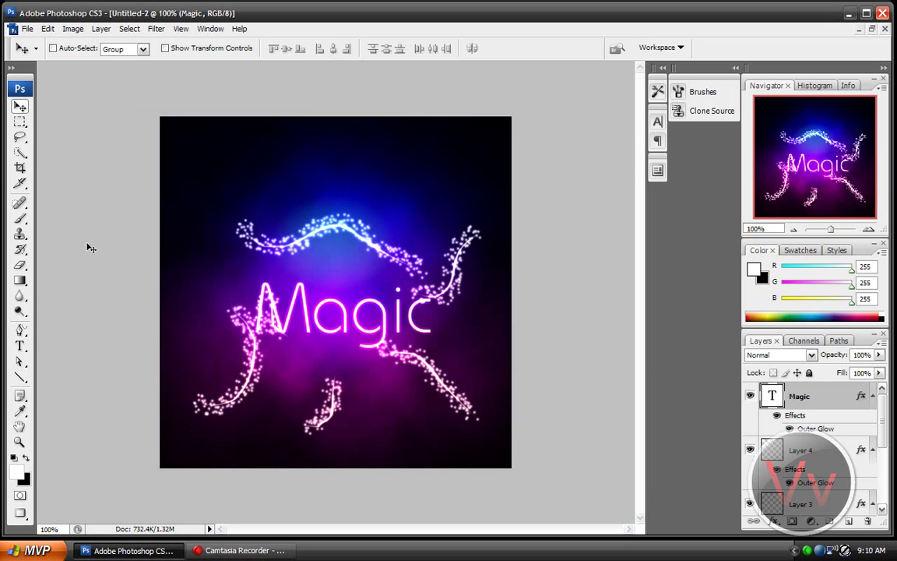